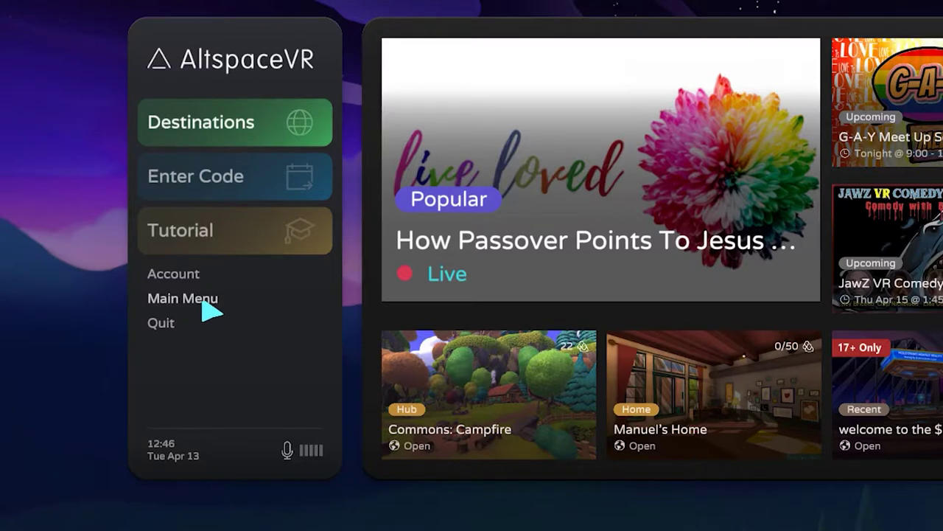
Start creating a new event of your own in the Talk Show category.
left_click(141, 291)
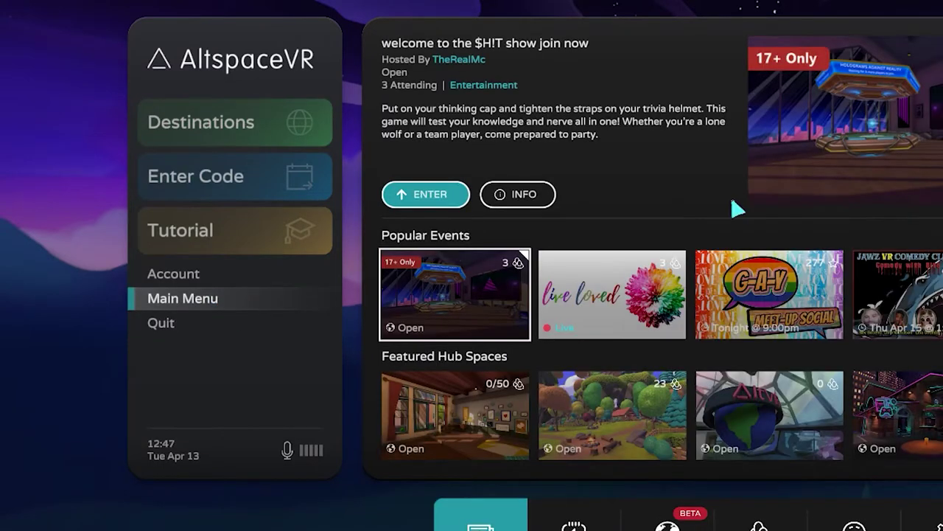
left_click(574, 520)
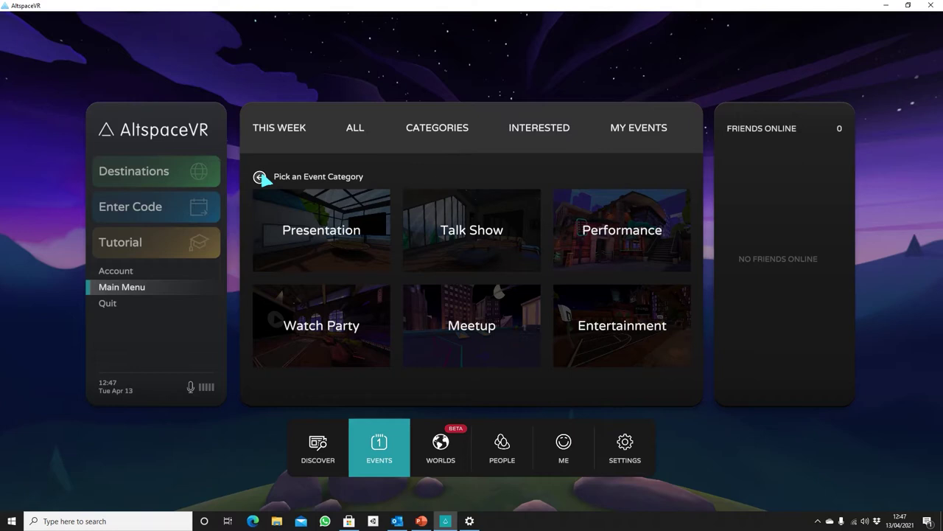
left_click(457, 236)
Replace the event's default title with "A virtual class".
left_click(402, 198)
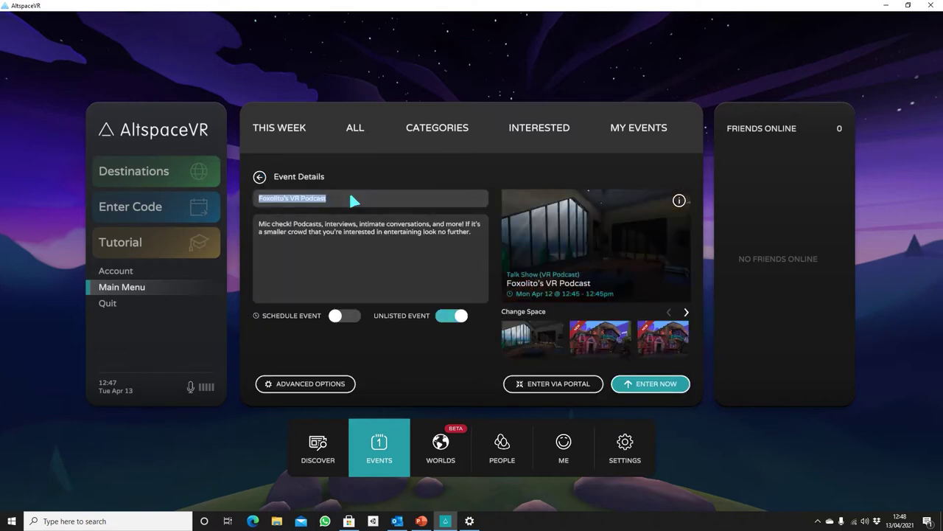
type("Class a tes")
key("BackSpace")
key("BackSpace")
key("BackSpace")
key("BackSpace")
key("BackSpace")
key("BackSpace")
key("BackSpace")
key("BackSpace")
key("BackSpace")
key("BackSpace")
key("BackSpace")
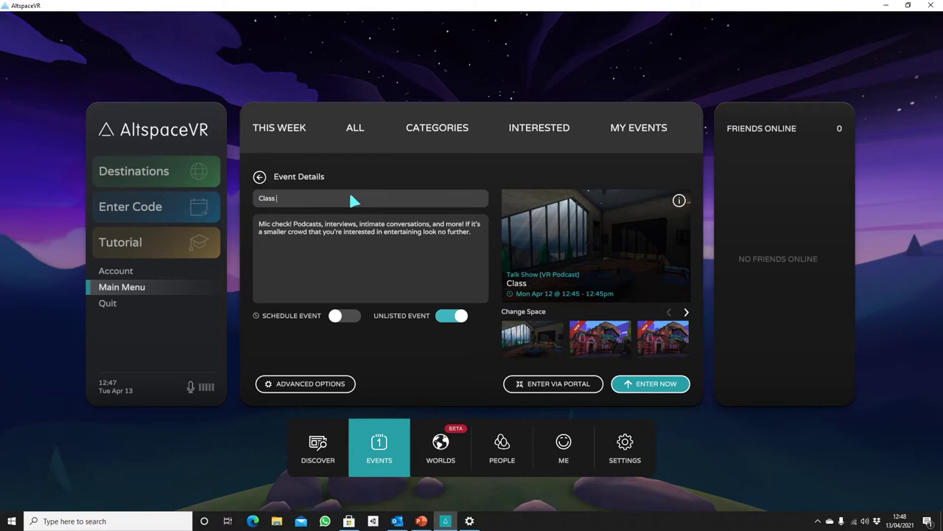
type("A  virtual class")
Set the event description to "Only for students registered in the module... This will take place ..." and keep the event unlisted.
left_click(440, 230)
type("Only for")
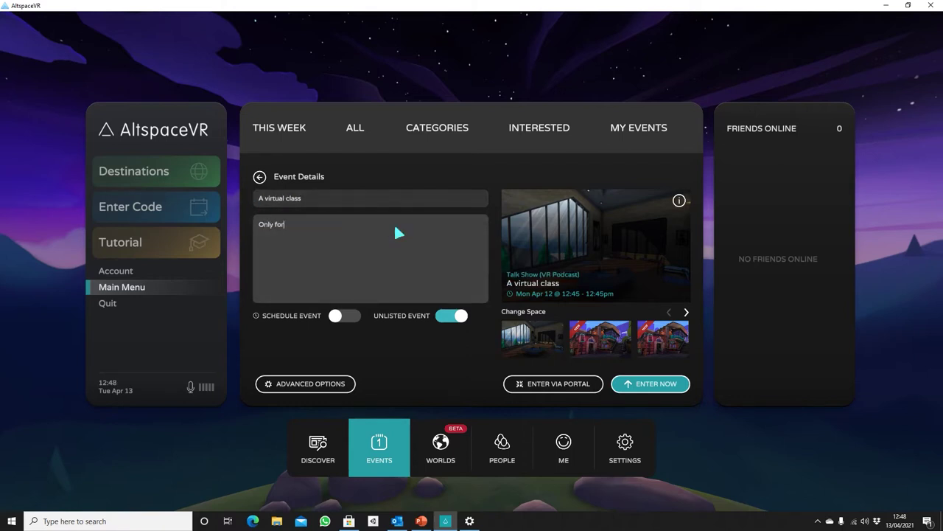
type(" students registered in the module... This will take place ...")
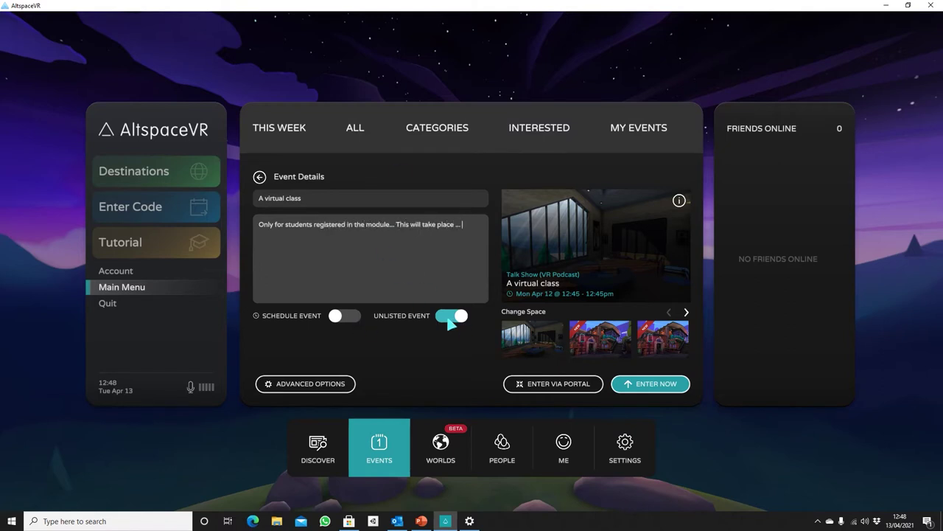
left_click(446, 317)
left_click(458, 318)
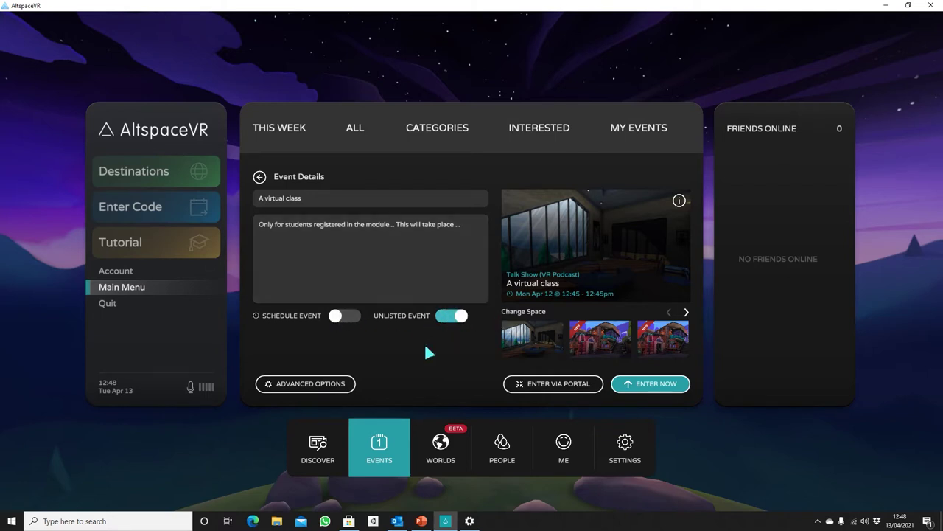
Turn on scheduling for the event and set its date to 20 April 2021.
left_click(339, 317)
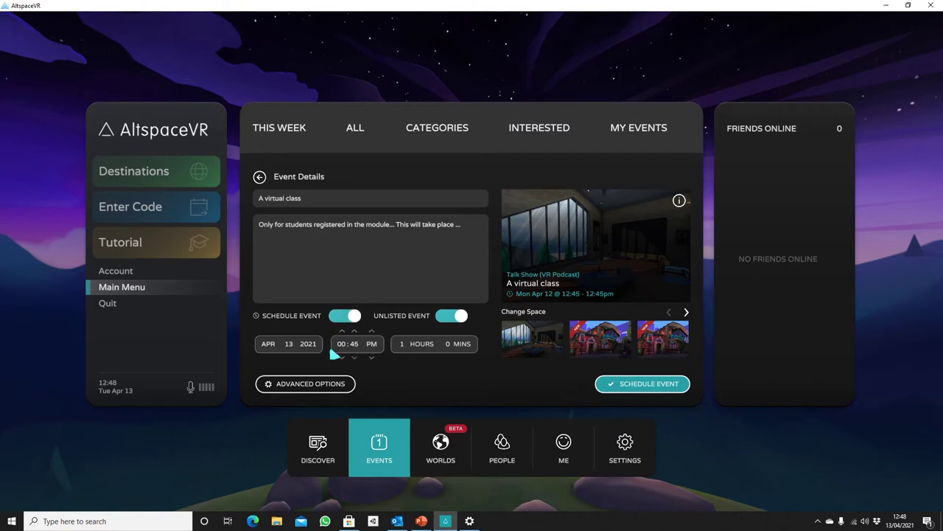
left_click(289, 331)
left_click(288, 331)
left_click(289, 331)
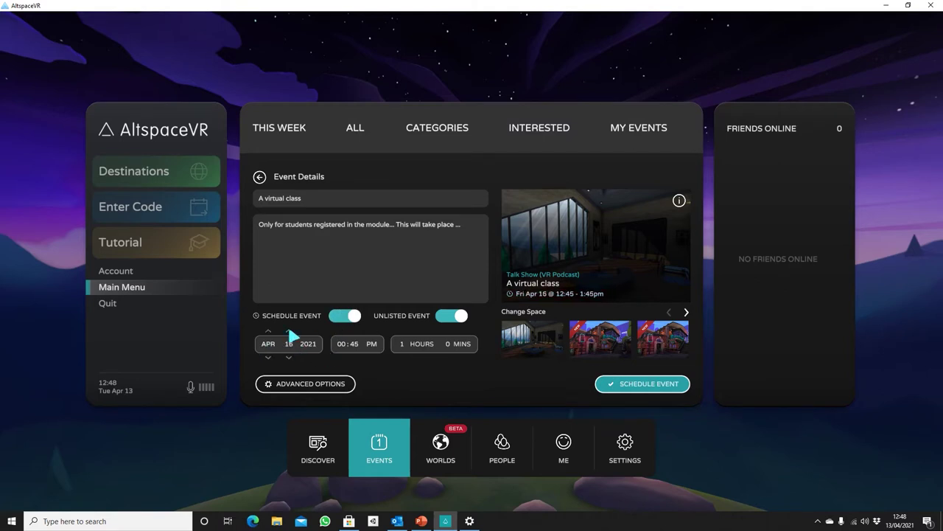
left_click(289, 332)
left_click(288, 331)
left_click(288, 331)
left_click(289, 331)
Save the welcome message "Hi, all! The class will start at 13, see you in a while" with the host's name, and schedule the event.
left_click(316, 387)
left_click(487, 202)
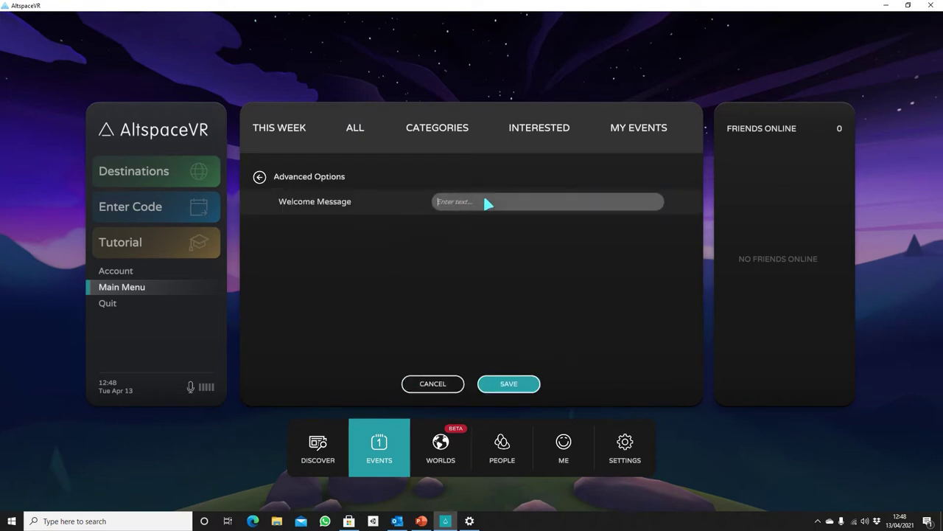
type("Hi, all! The class will start at 1")
key("BackSpace")
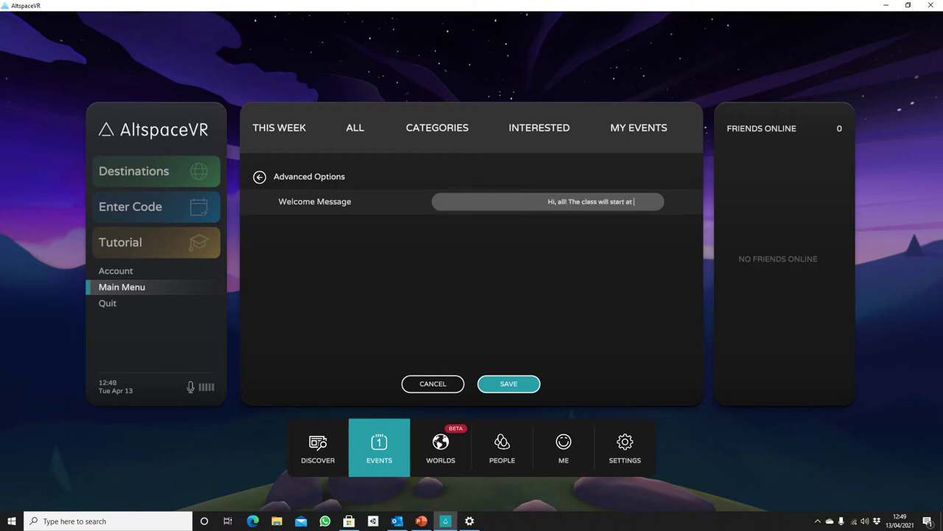
type("13, see you in a while (Manuel)")
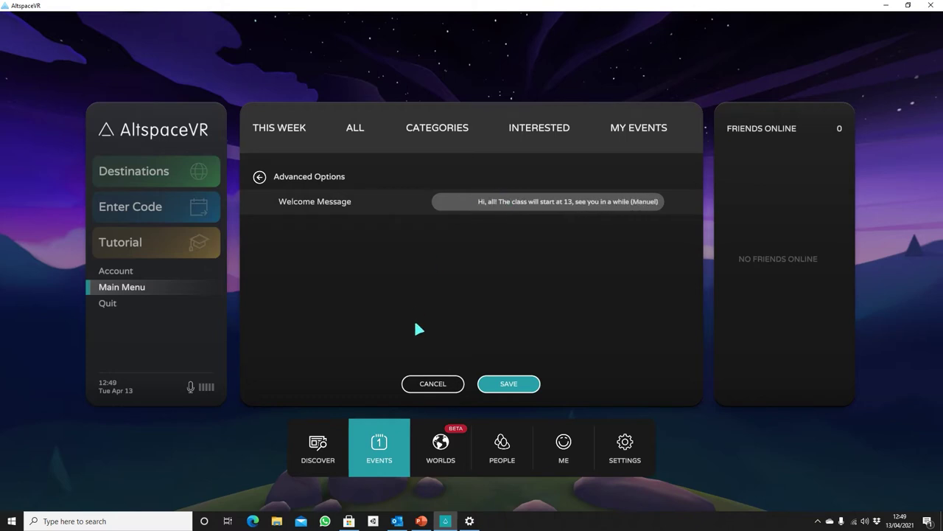
left_click(503, 384)
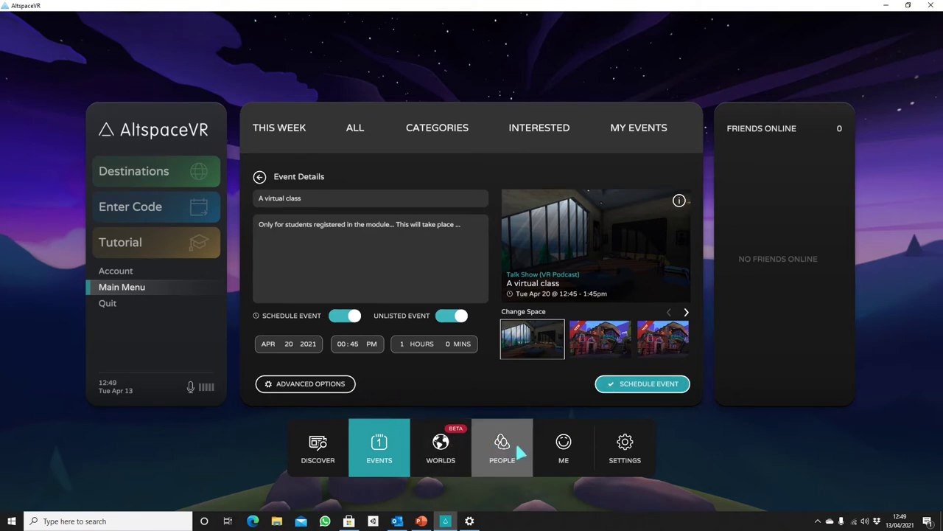
left_click(632, 390)
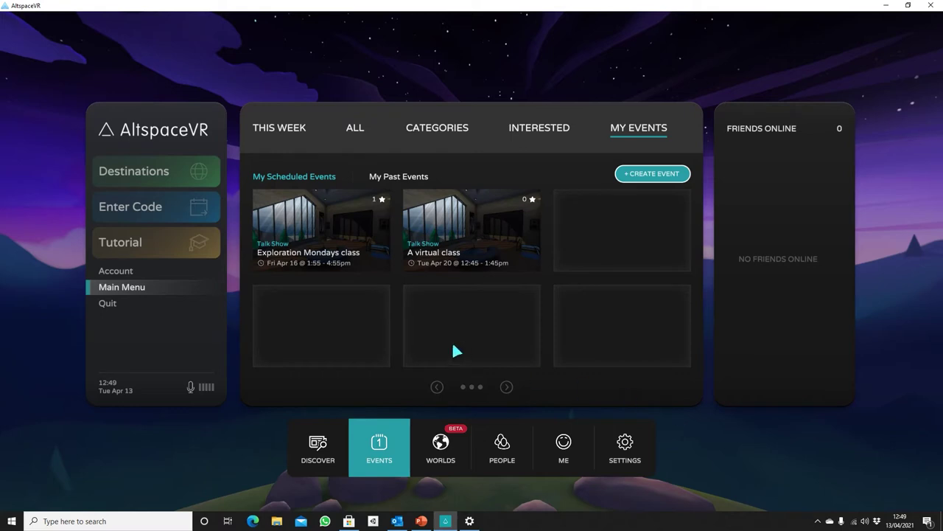
Enter the scheduled "A virtual class" event and dismiss its welcome message.
mouse_move(478, 240)
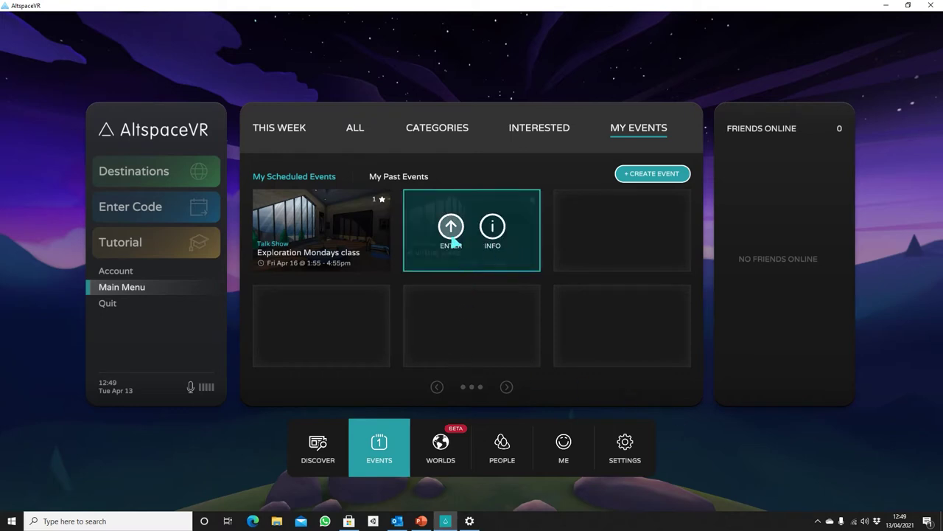
left_click(451, 228)
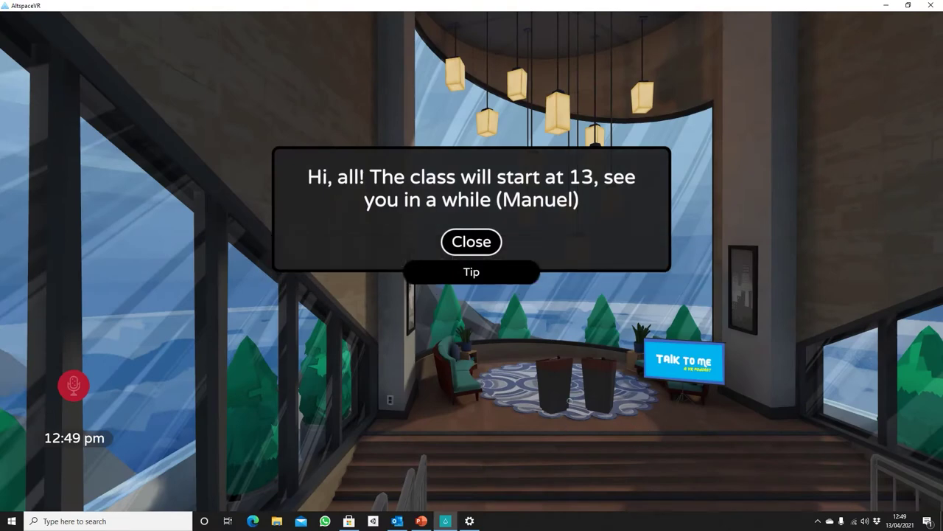
left_click(490, 245)
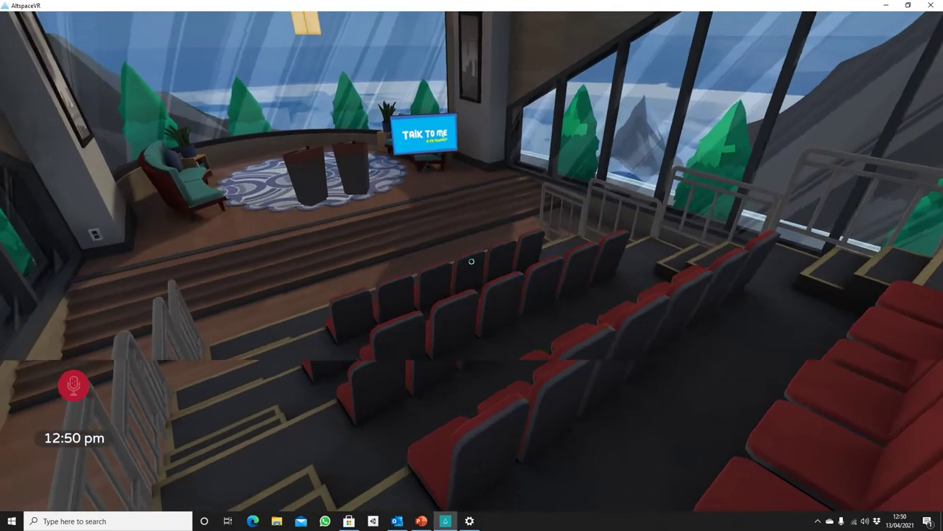
Explore the venue by walking around the seating area and up to the podiums and projection screen on the stage.
key("w")
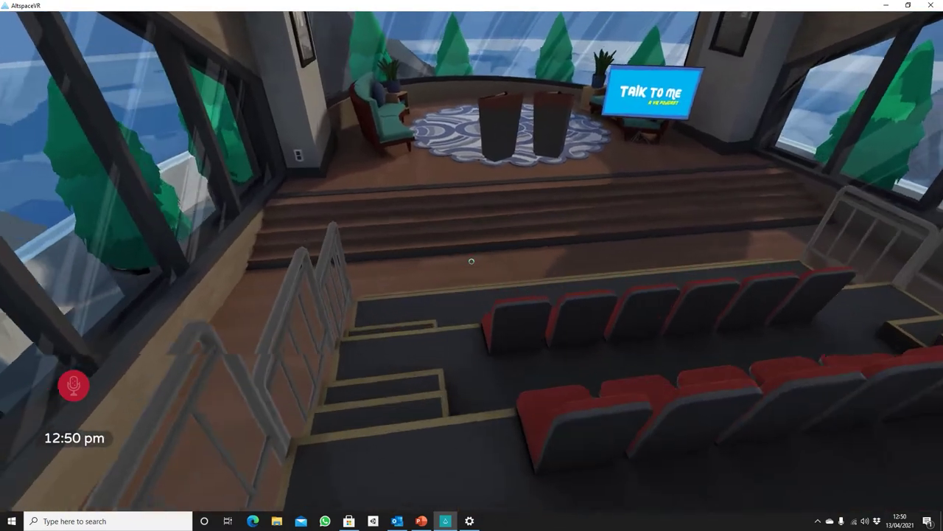
key("w")
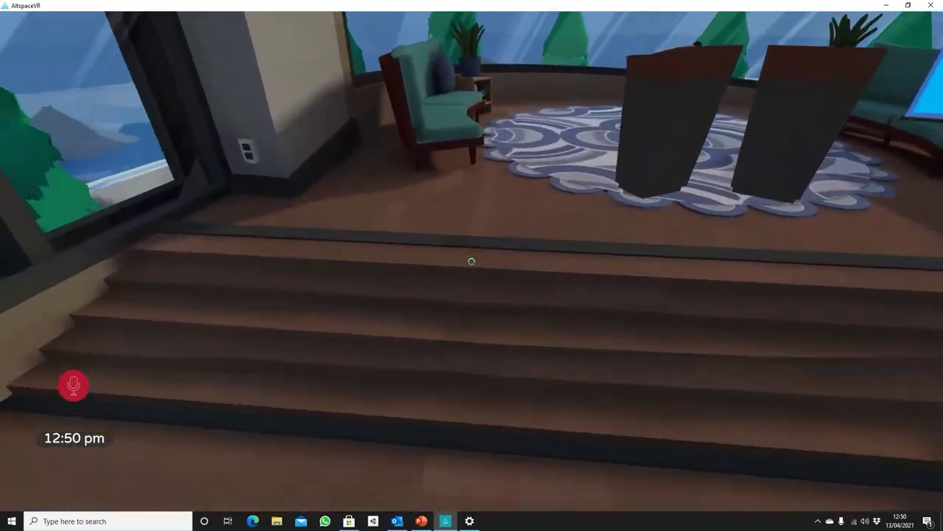
key("w")
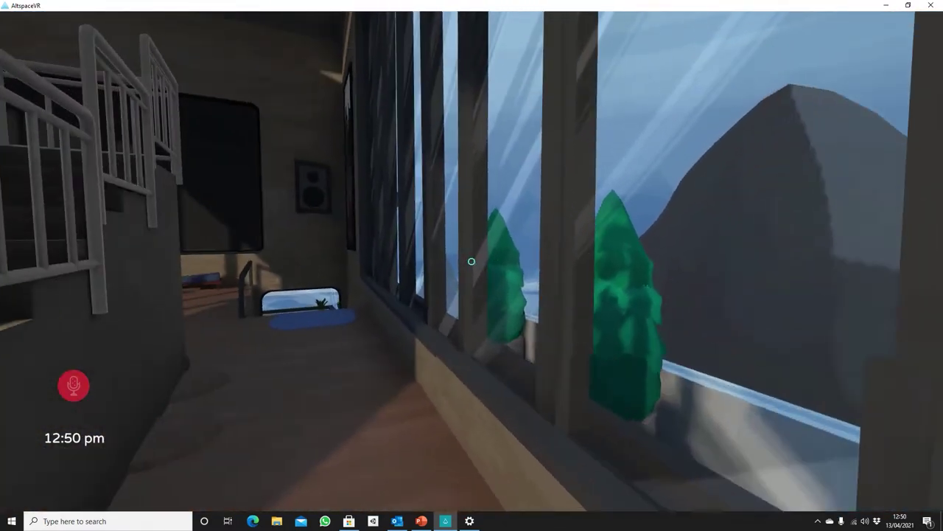
key("w")
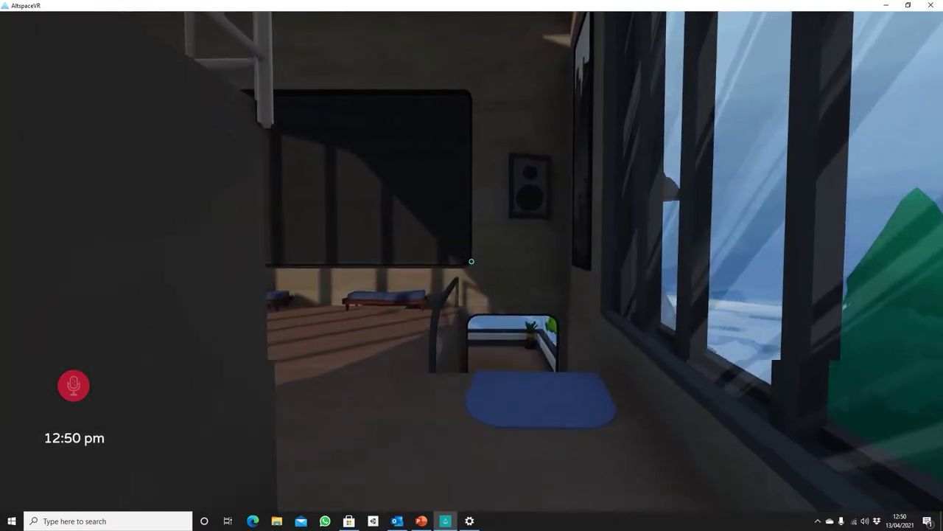
key("w")
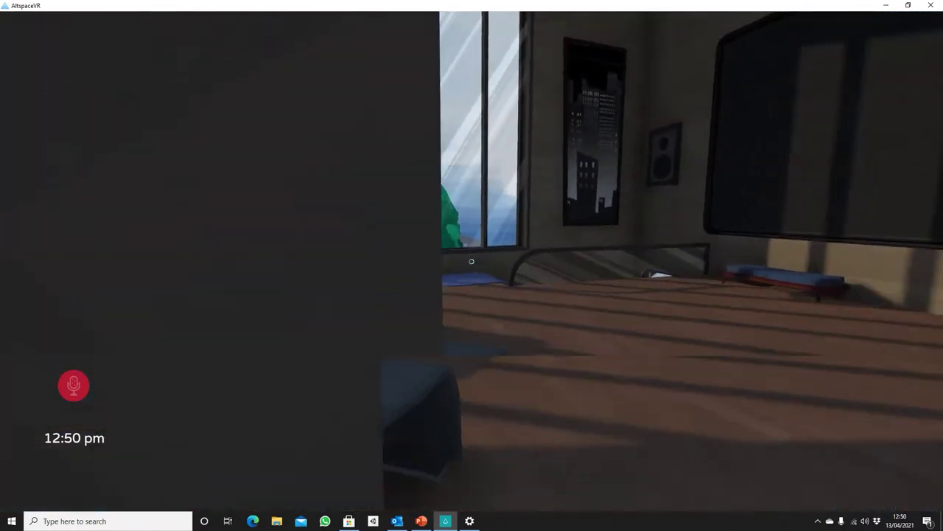
key("w")
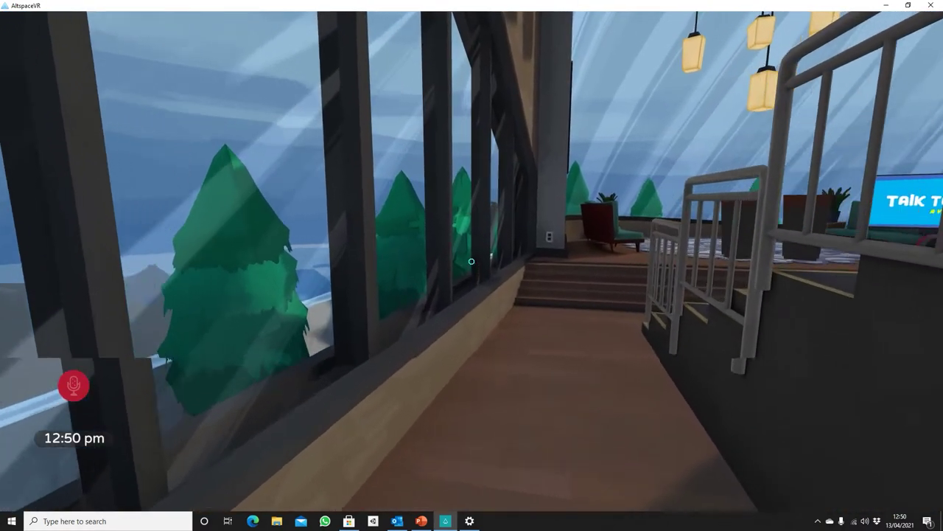
key("w")
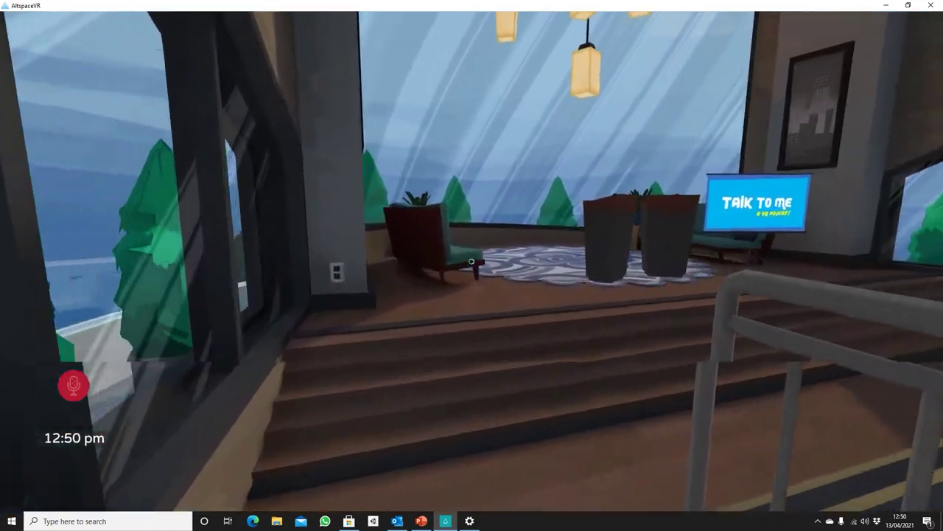
key("w")
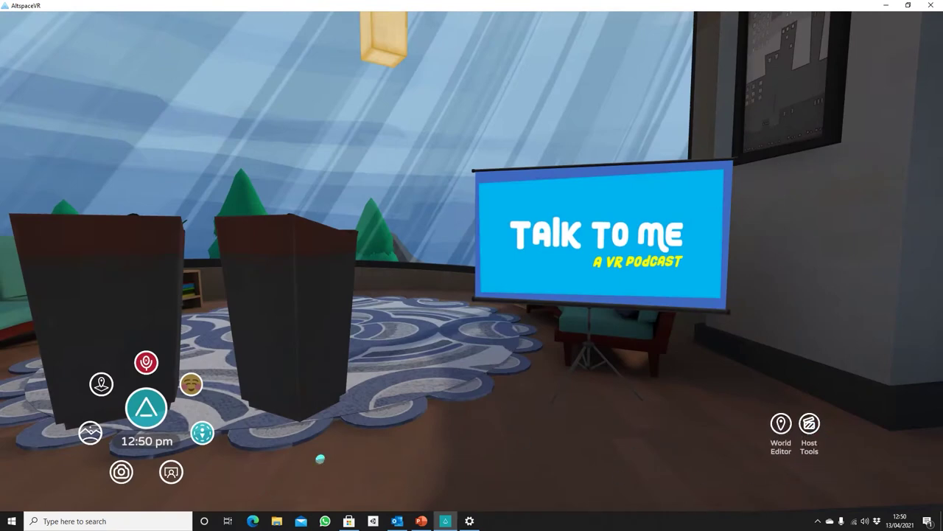
Delete the Project Screen object from the event space using the World Editor.
left_click(781, 423)
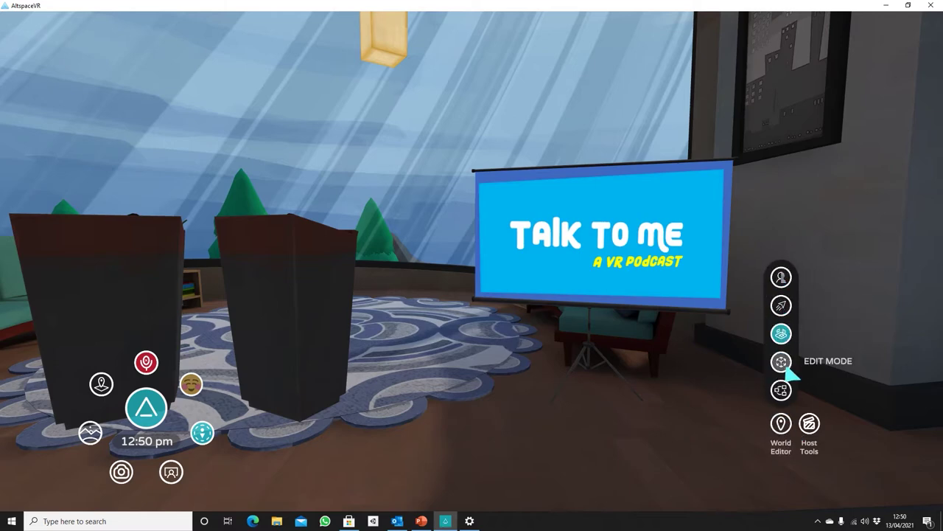
left_click(783, 395)
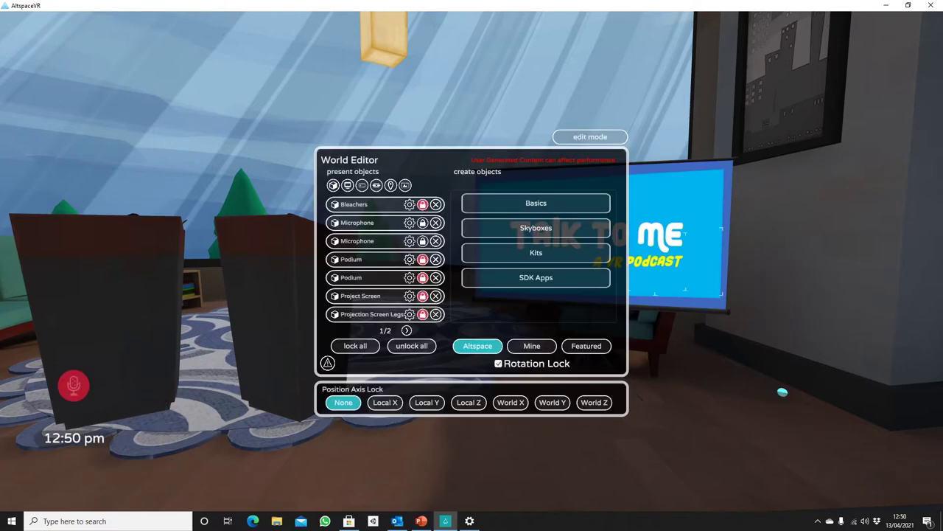
left_click(378, 299)
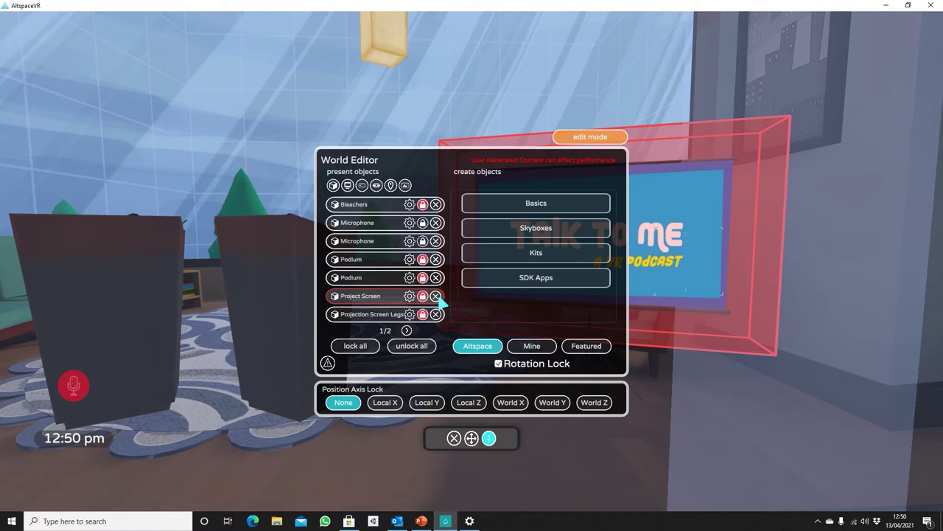
left_click(437, 297)
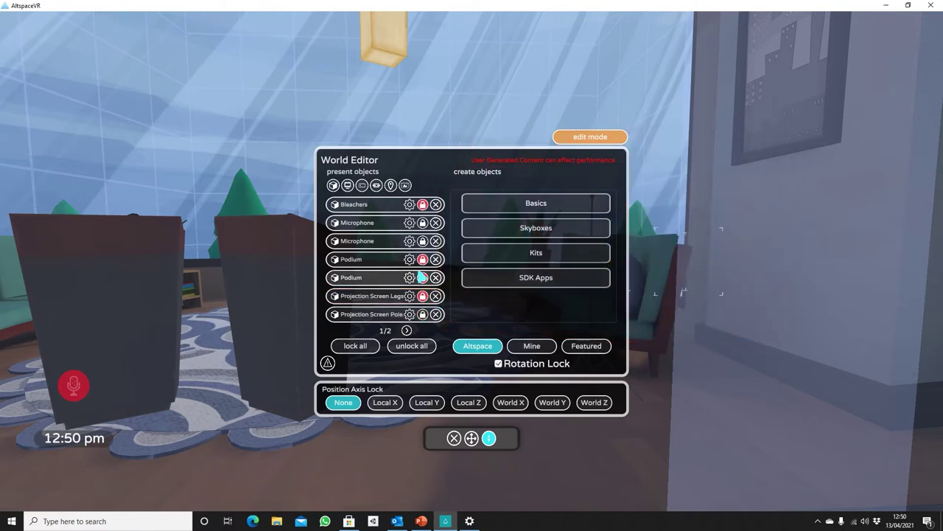
Filter the present objects by projector type and add a Web Projector from the Altspace basic objects.
left_click(376, 186)
left_click(362, 186)
left_click(348, 185)
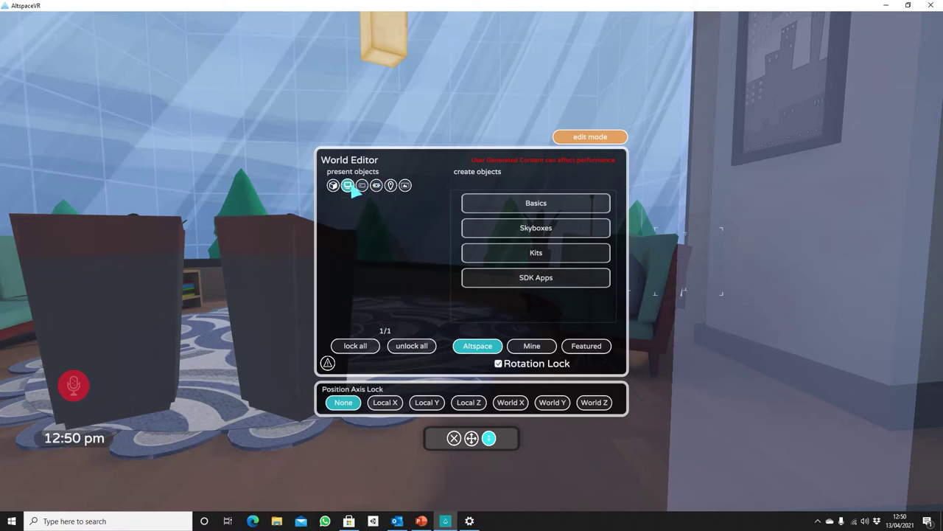
left_click(564, 205)
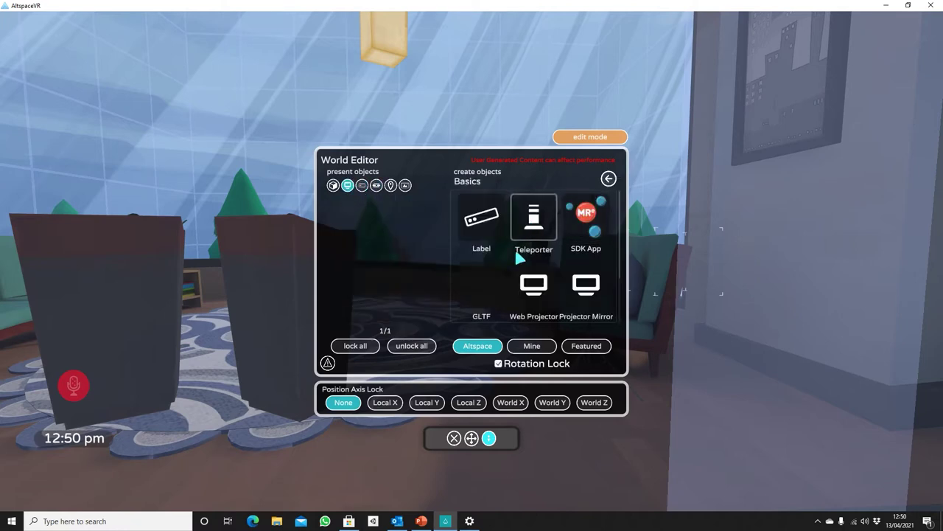
left_click(549, 297)
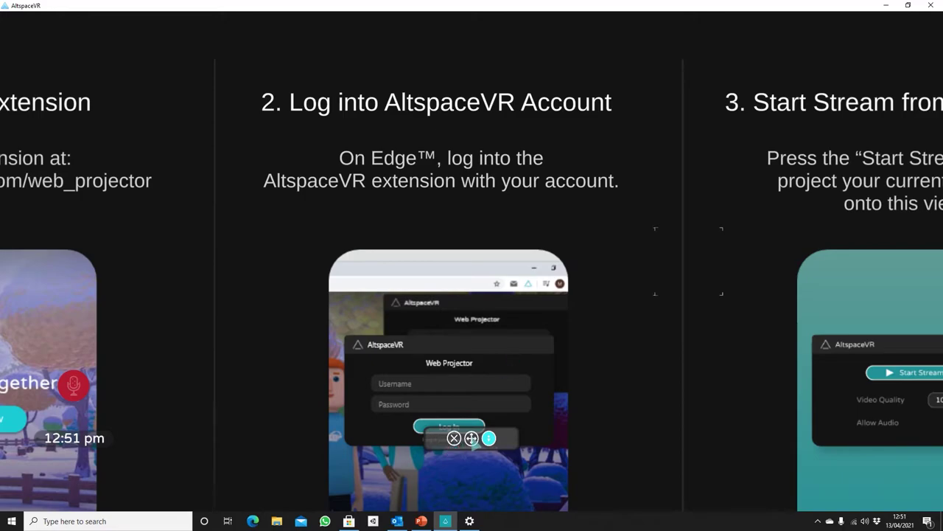
Close the World Editor and face the web projector's setup instructions.
right_click_drag(457, 443, 472, 264)
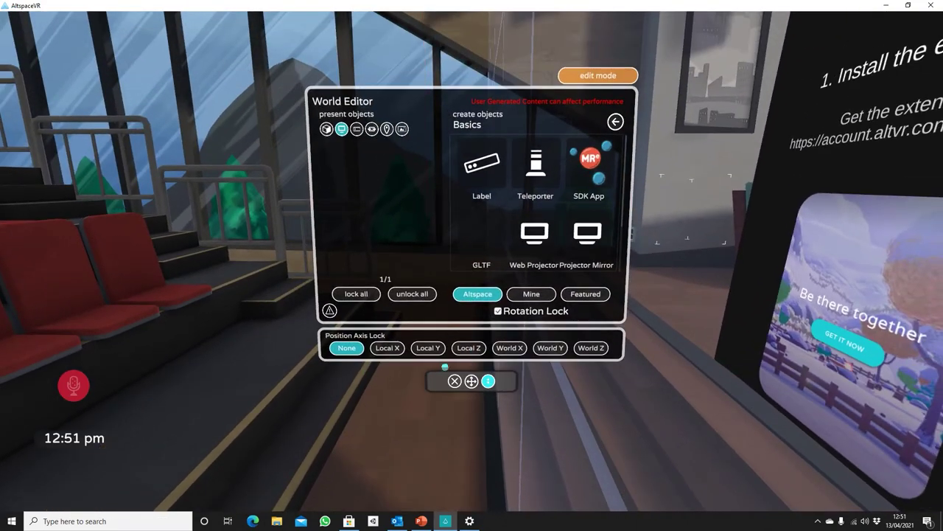
left_click(455, 383)
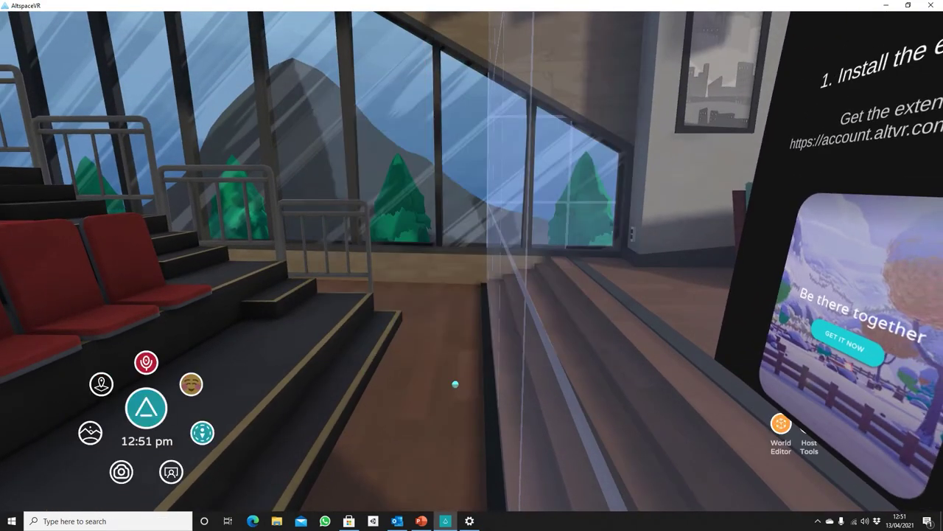
right_click_drag(779, 359, 472, 262)
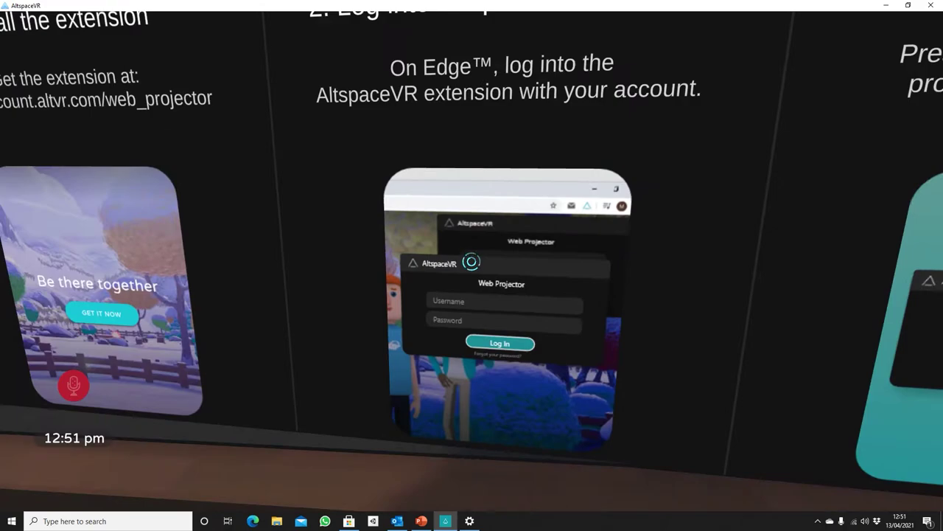
Read the web projector's setup instructions on installing the extension, logging in, starting the stream and connecting.
key("s")
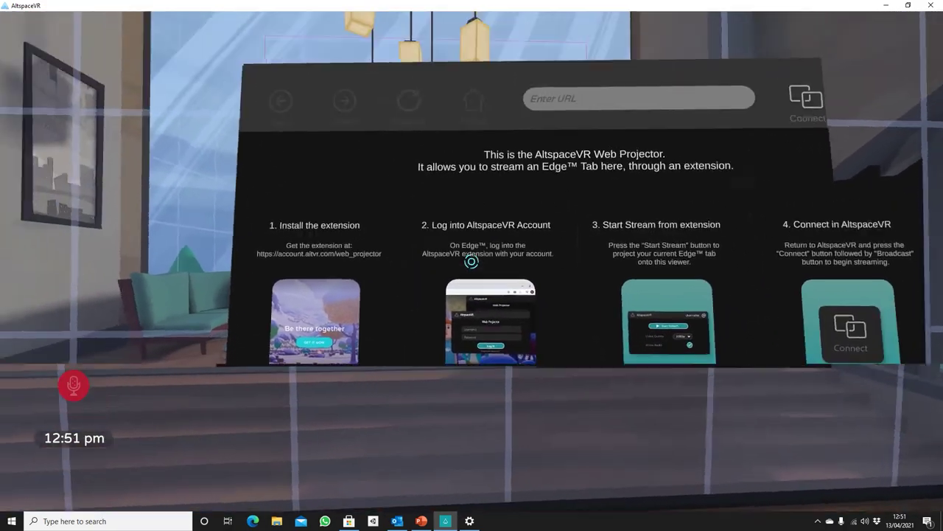
right_click_drag(471, 262, 472, 262)
key("w")
key("w")
key("w")
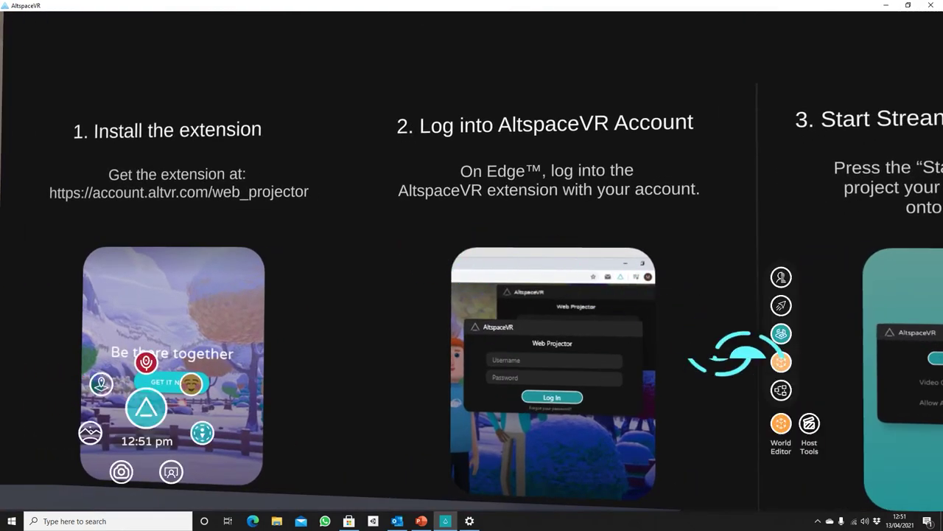
key("s")
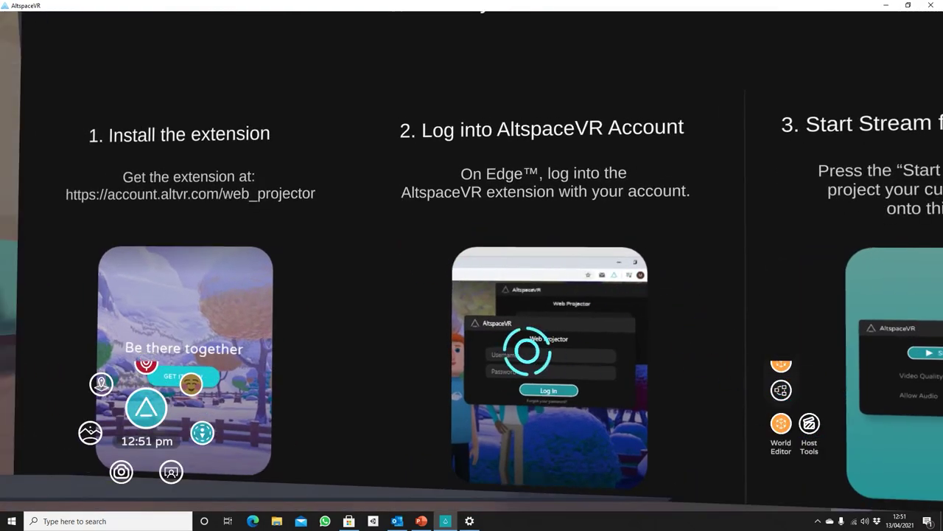
right_click_drag(527, 347, 472, 262)
key("w")
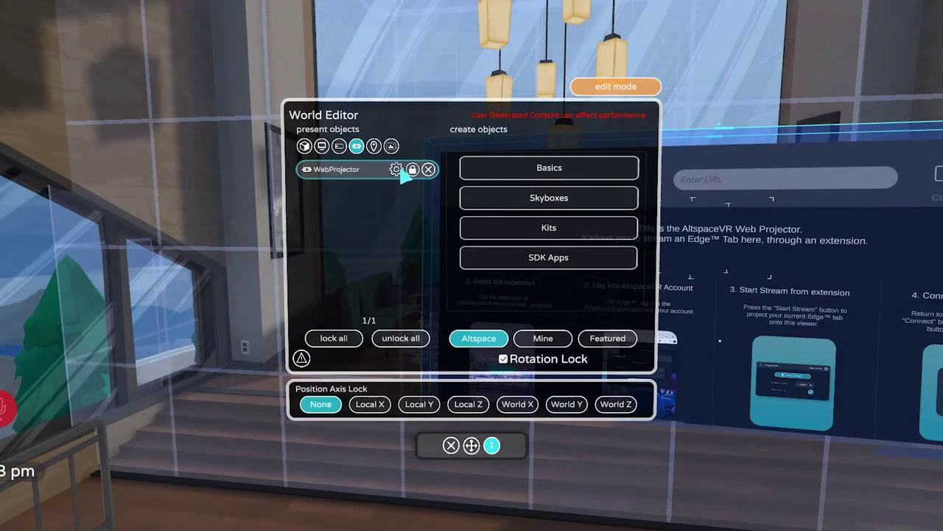
Set the WebProjector's position to X -2.465, Y 1.6486, Z -11.12 and its scale to 0.85, and close the World Editor.
left_click(397, 170)
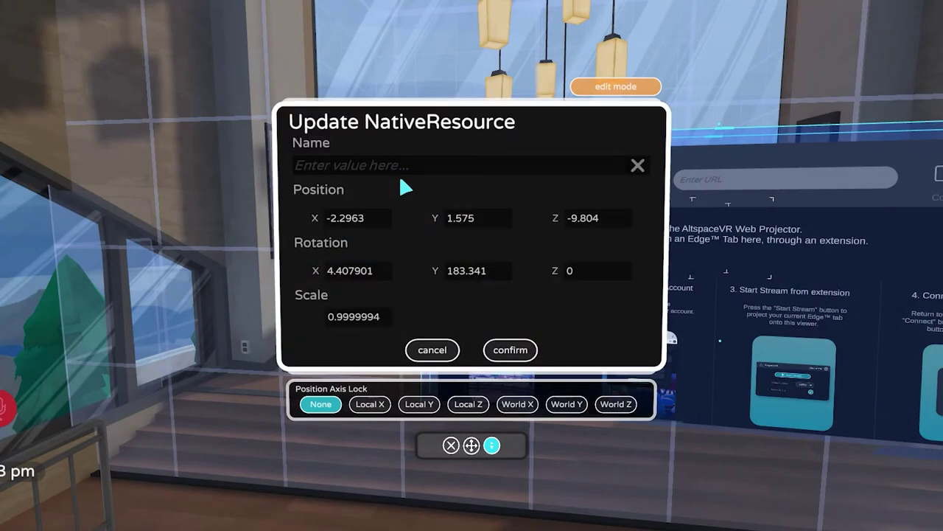
left_click(363, 228)
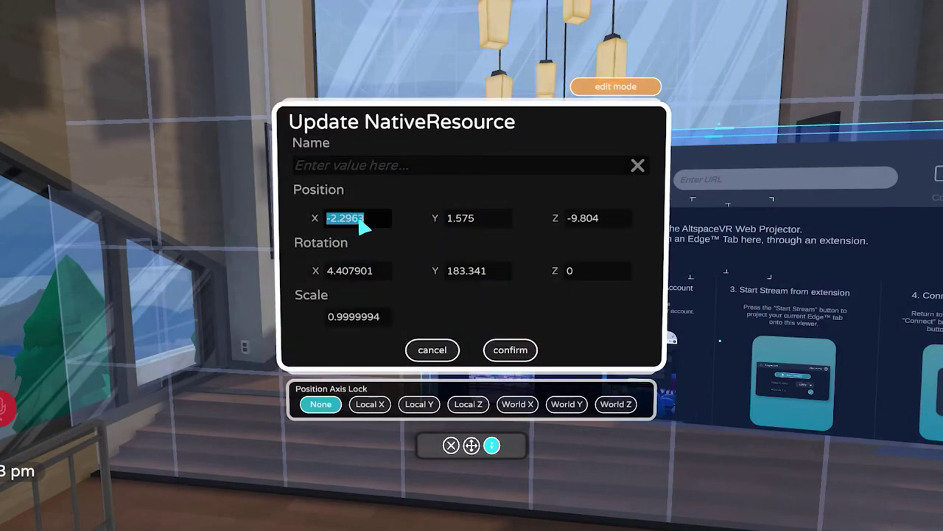
type("-")
left_click(472, 217)
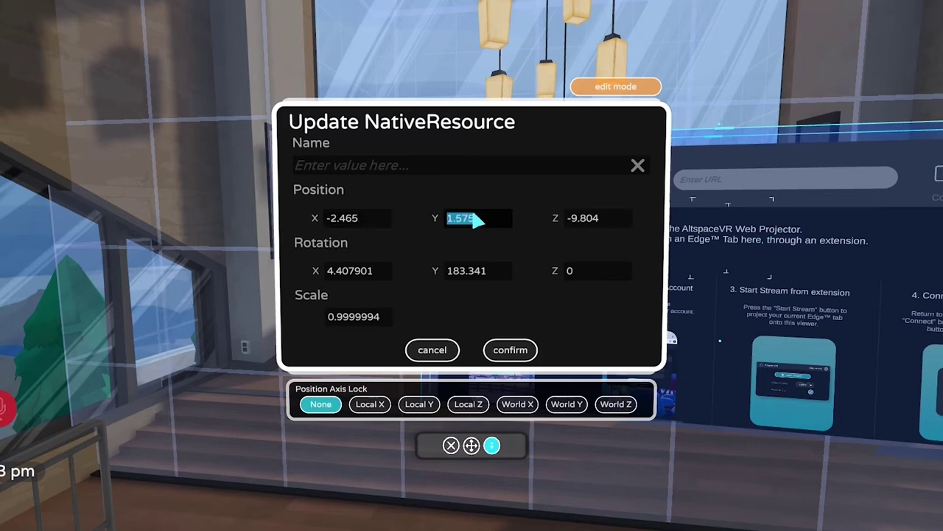
type("1.6486")
left_click(590, 221)
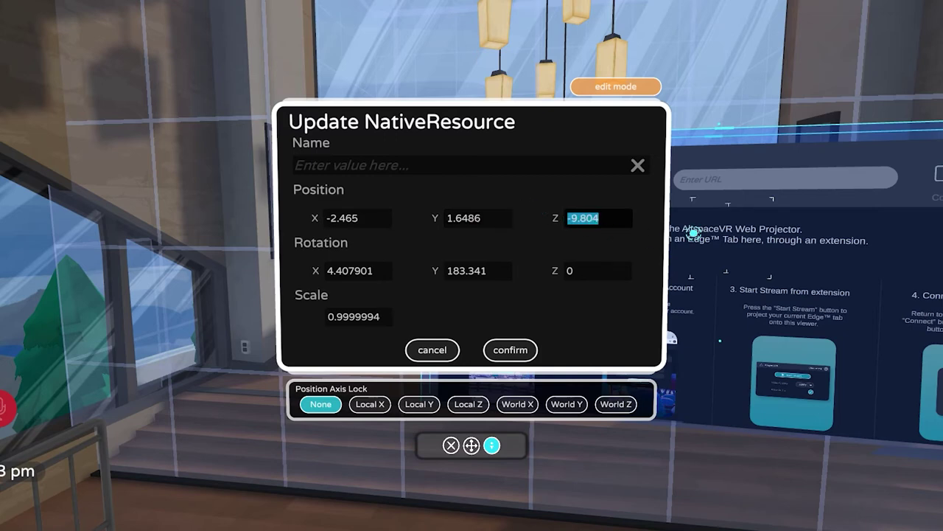
type("-11.12")
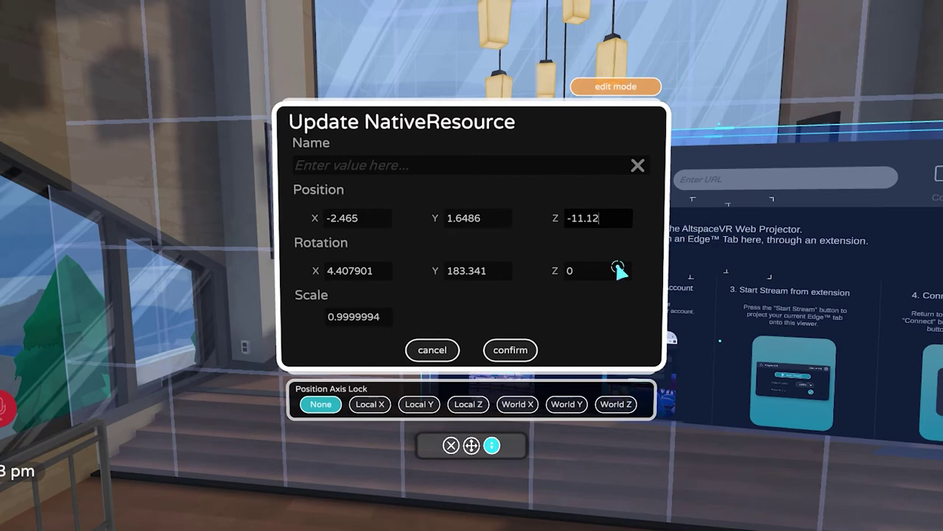
left_click(364, 321)
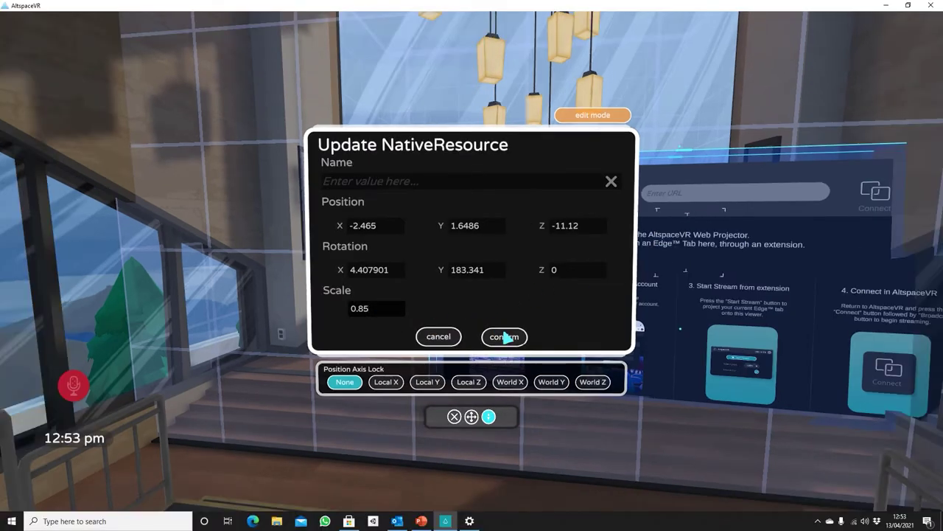
left_click(504, 336)
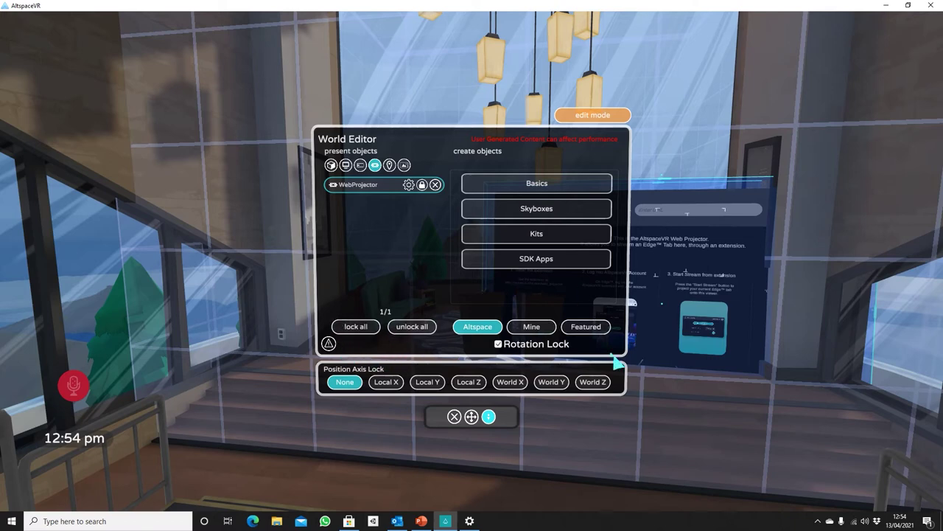
left_click(454, 418)
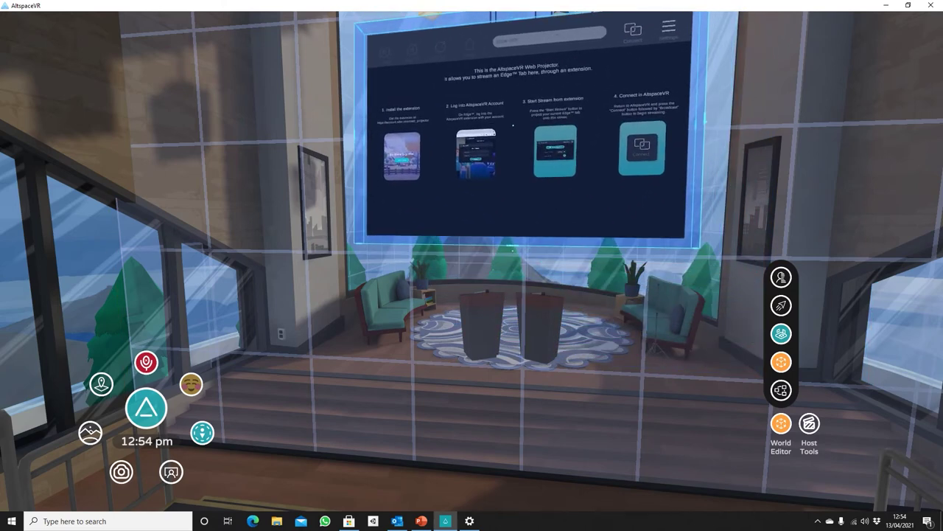
Lower the web projector slightly by hand so it hangs in front of the large window above the podiums.
right_click_drag(472, 262, 365, 305)
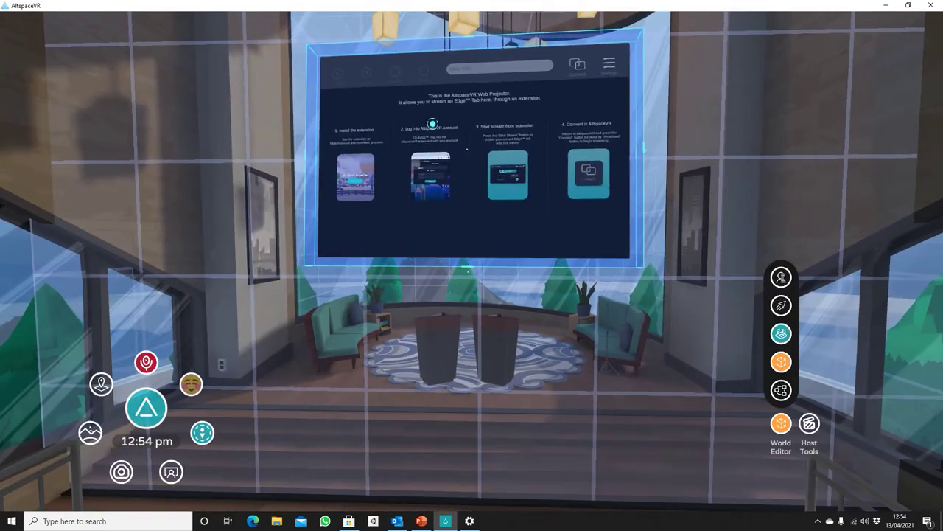
left_click_drag(482, 39, 482, 45)
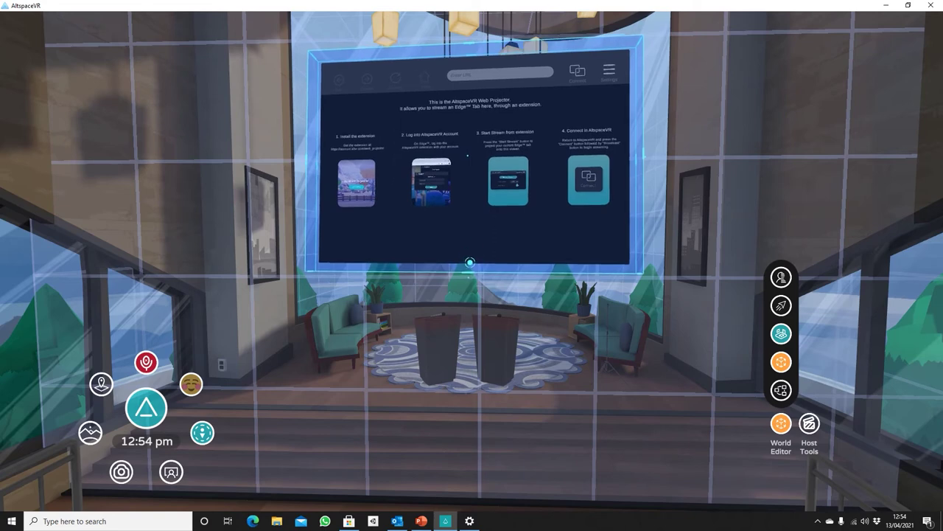
left_click_drag(471, 263, 478, 285)
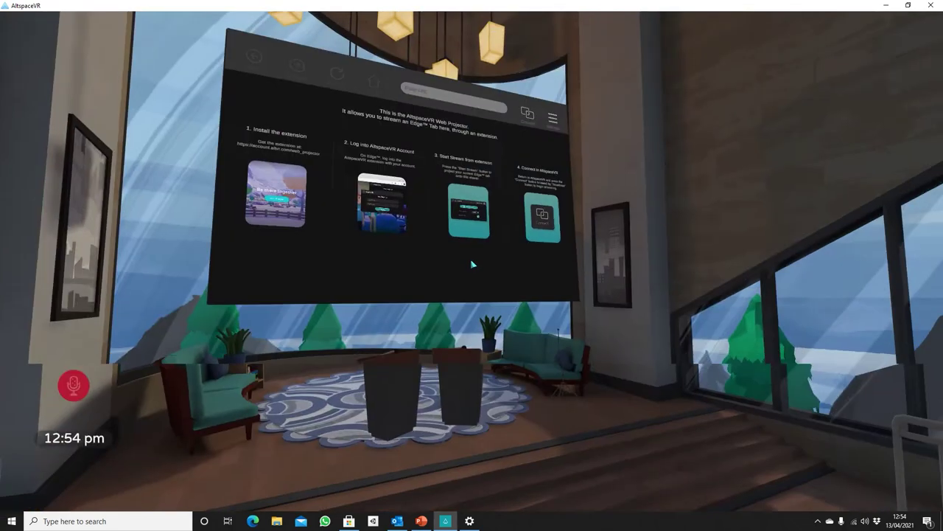
Walk up to the web projector, connect it and step back to view the whole screen.
key("w")
key("w")
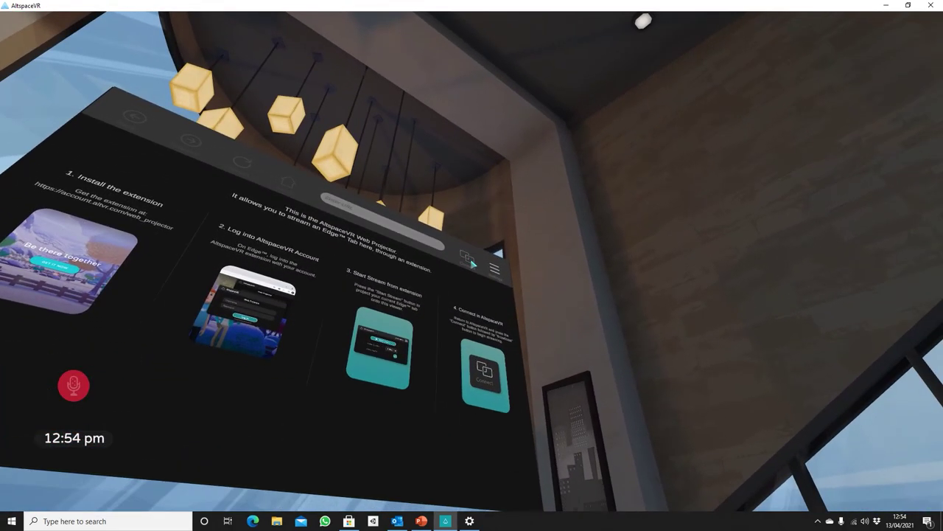
left_click(473, 263)
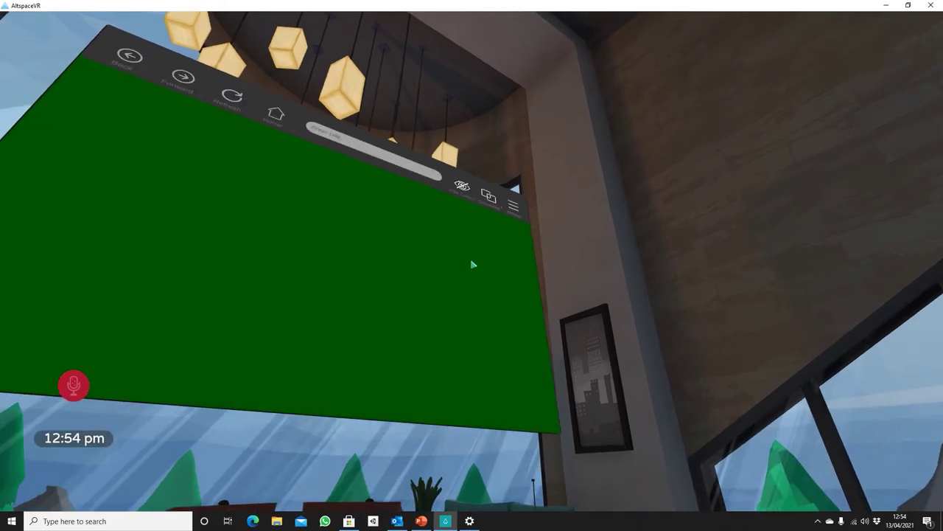
key("s")
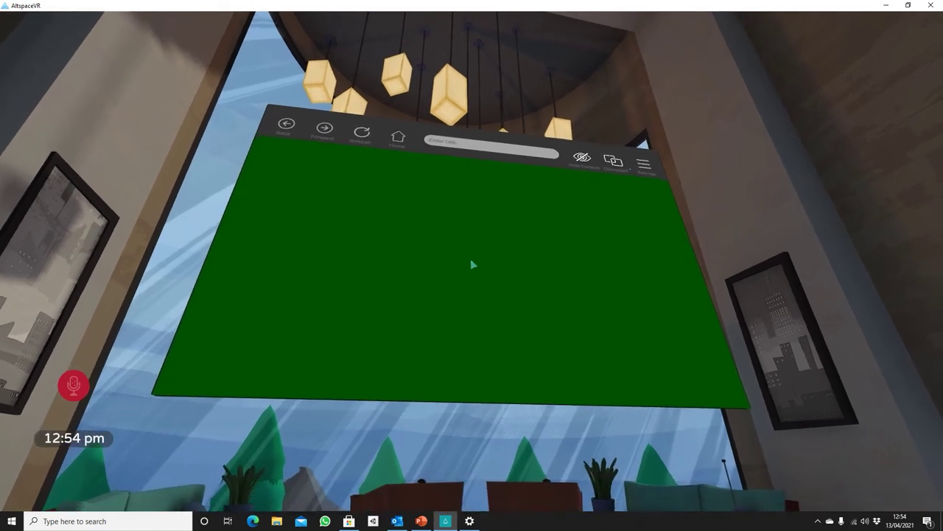
right_click(474, 264)
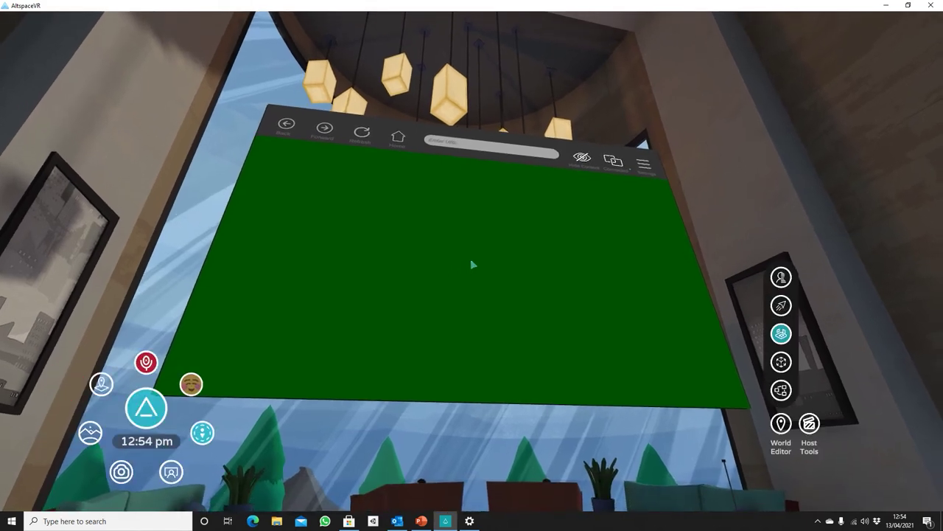
Switch to Microsoft Edge and start streaming the Edge tab at 480p with the AltspaceVR WebProjector extension.
left_click(253, 521)
double_click(243, 11)
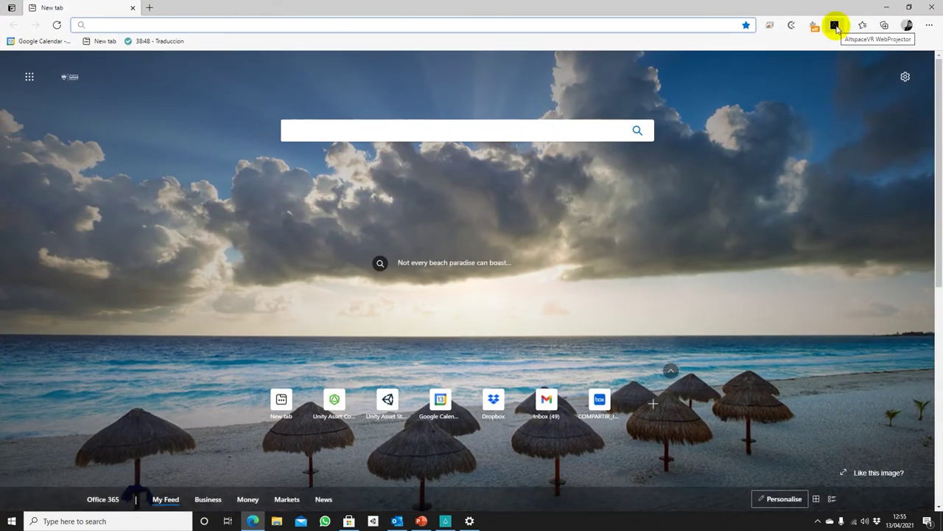
left_click(834, 26)
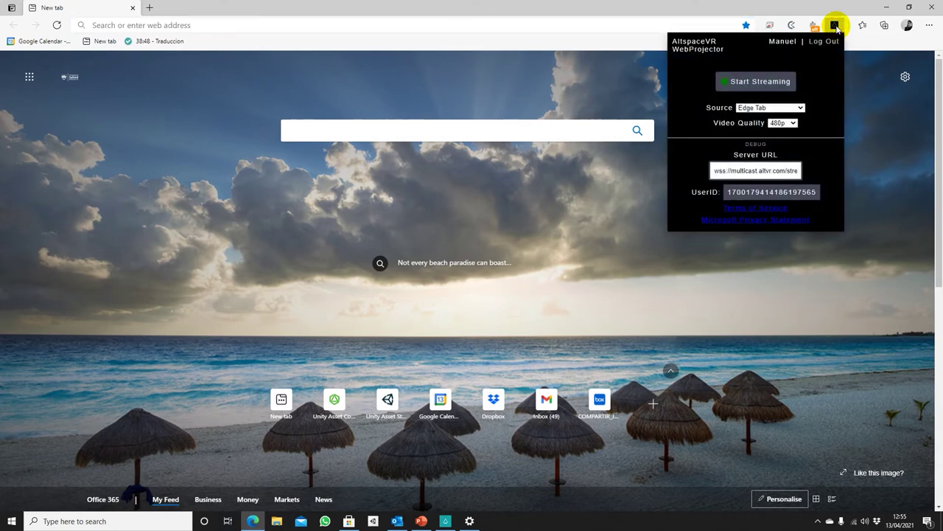
left_click(778, 83)
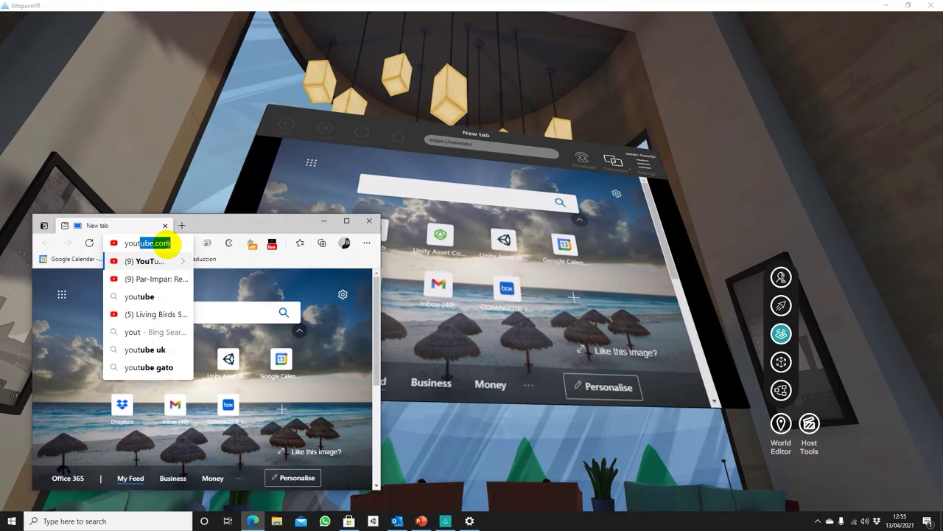
Load YouTube and the Box presentation Explo04-LAB.pptx in the streamed Edge tab to show them on the projector.
key("Return")
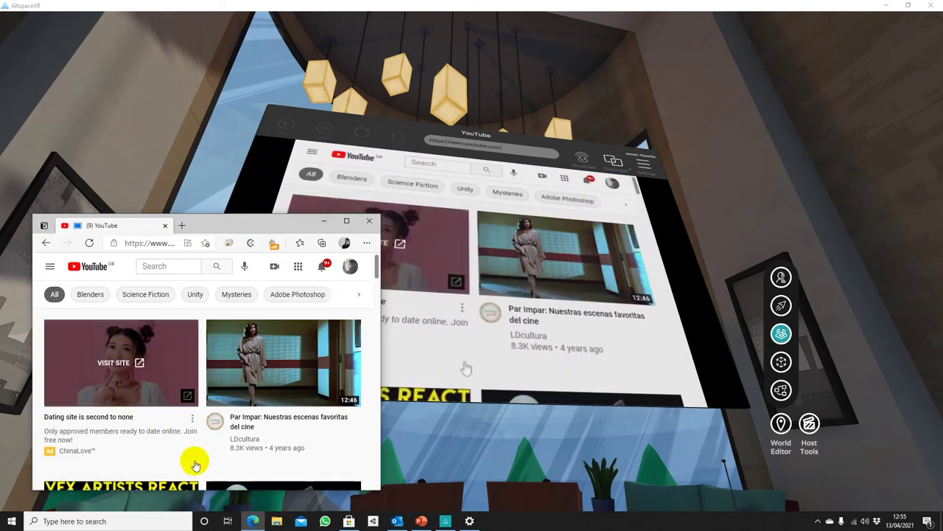
scroll(194, 463, "down", 3)
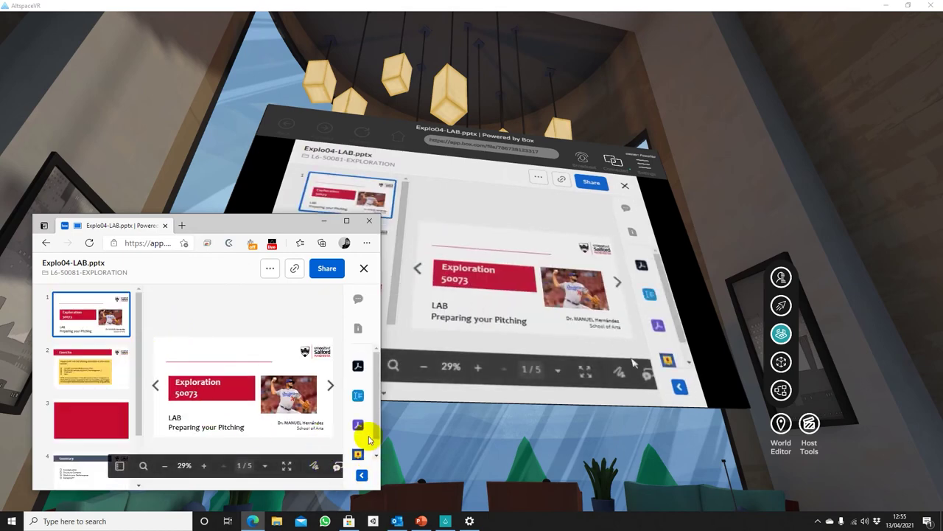
left_click(152, 386)
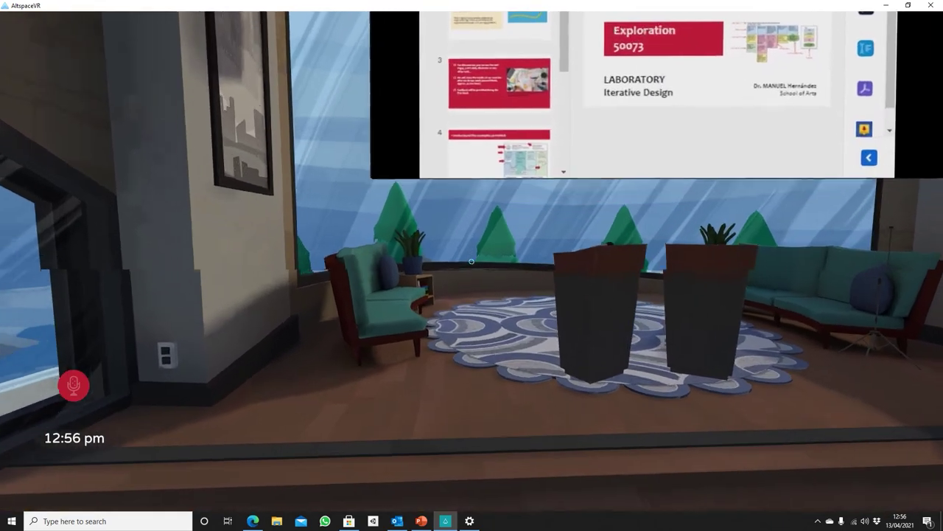
Return to AltspaceVR, walk to the stage podium, pick up its microphone and turn to face the audience seating.
key("w")
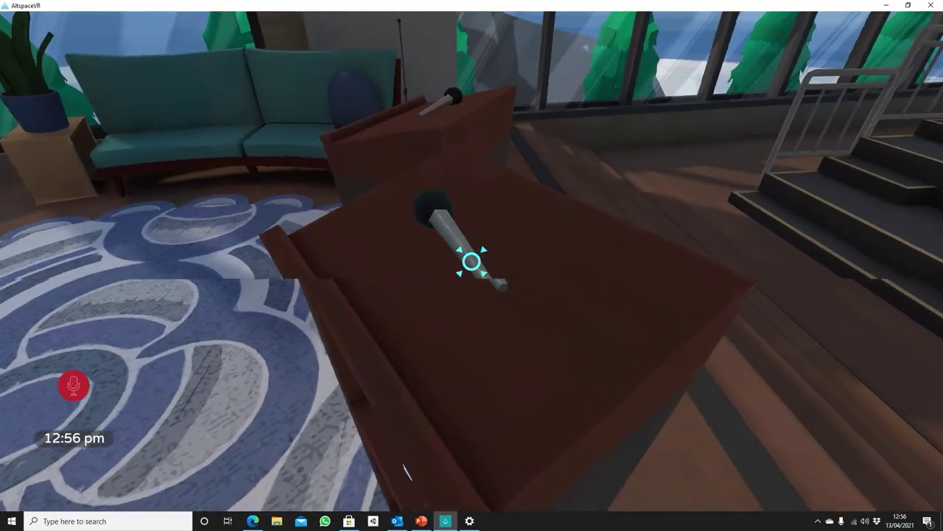
left_click(471, 262)
key("Left")
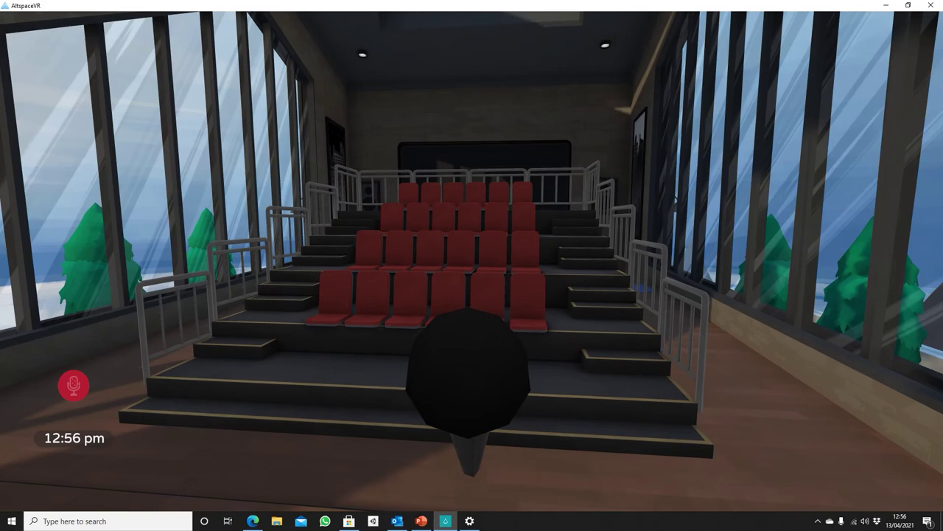
right_click_drag(472, 266, 271, 288)
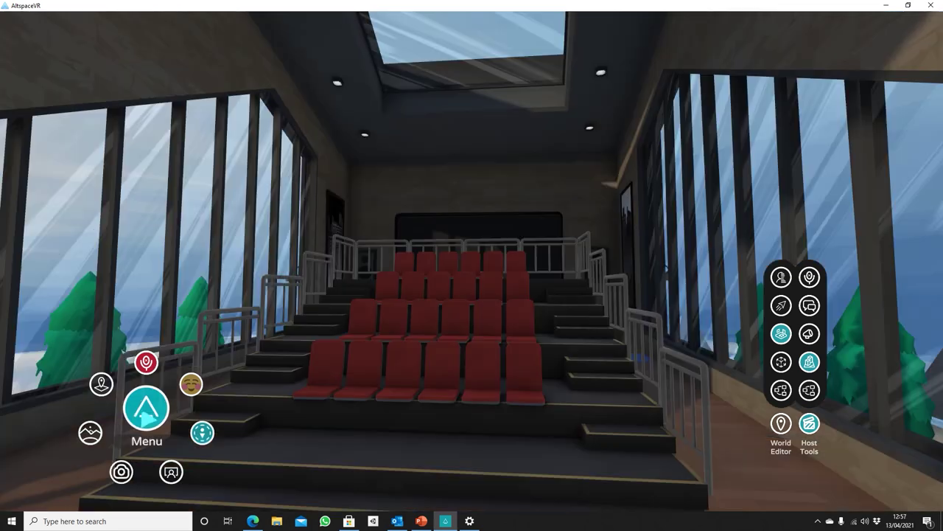
Open the details of the "A virtual class" event, copy its event code for sharing and close the menu.
left_click(146, 408)
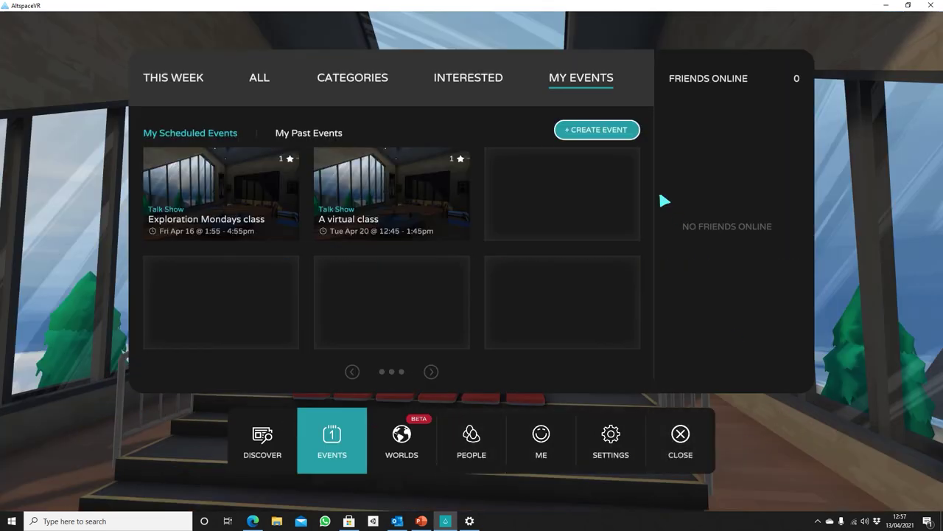
mouse_move(429, 172)
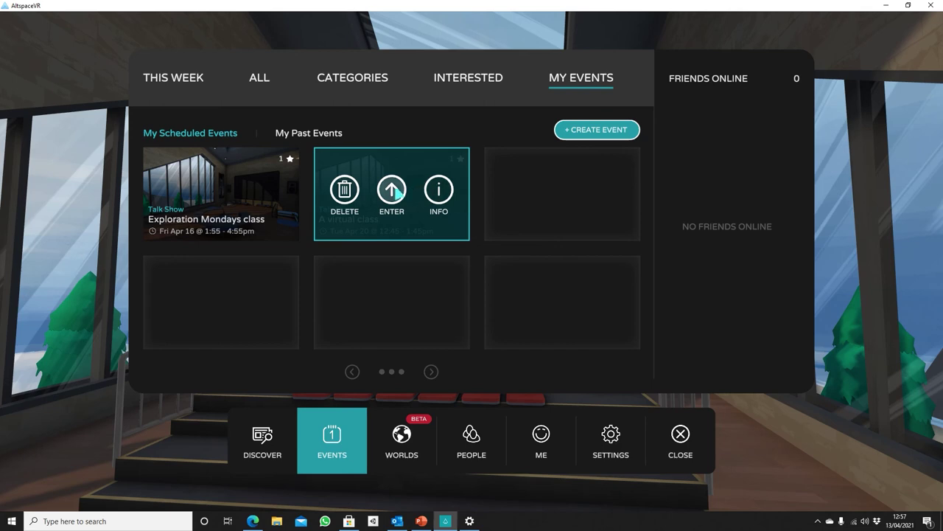
left_click(440, 193)
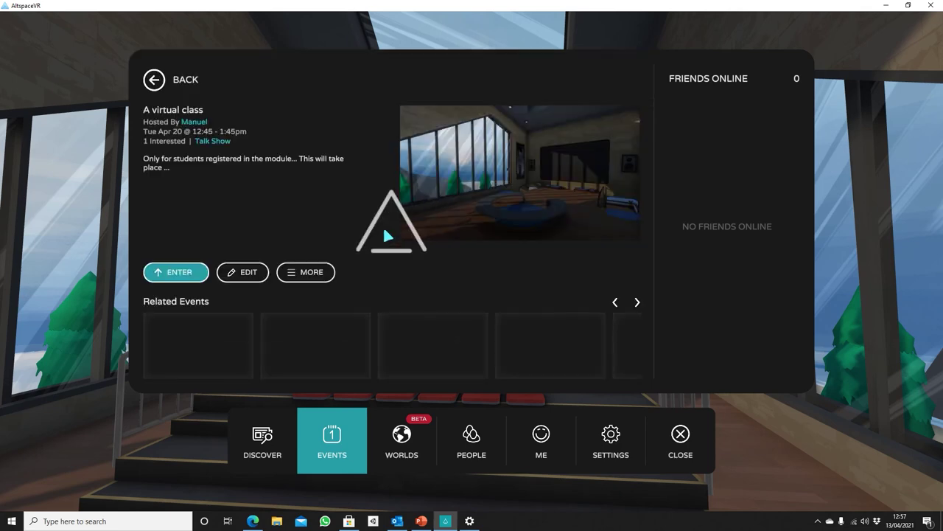
left_click(303, 273)
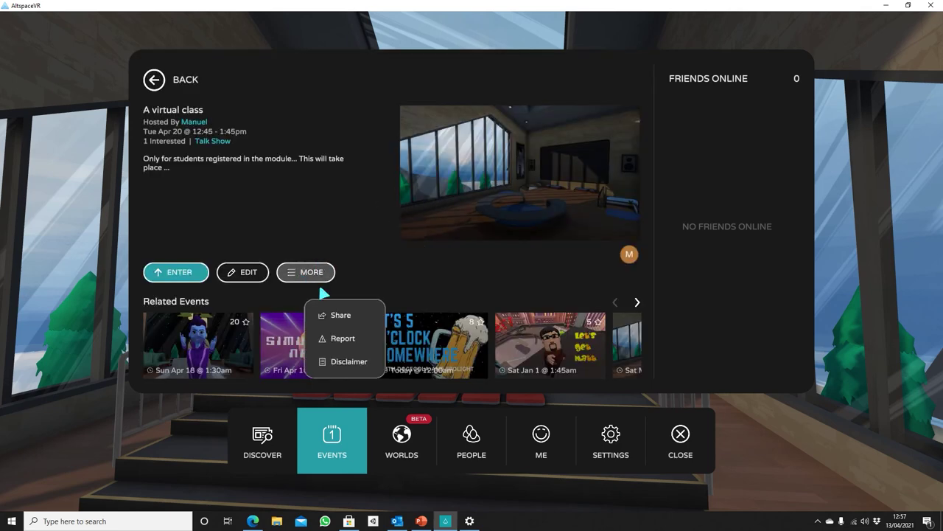
left_click(341, 316)
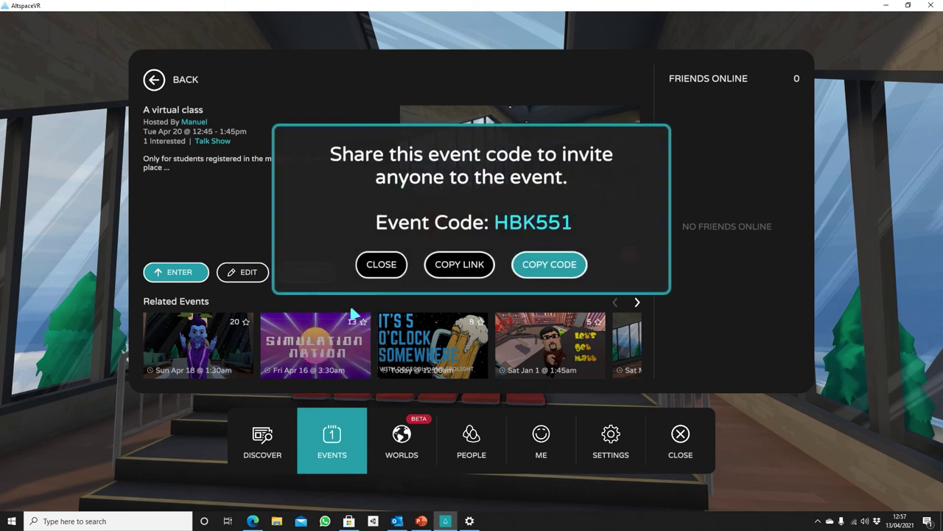
left_click(580, 269)
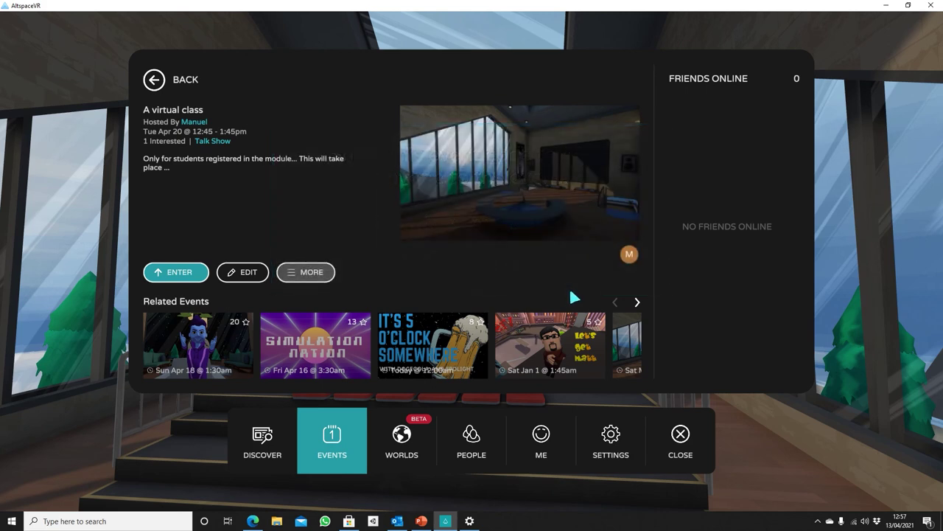
left_click(839, 201)
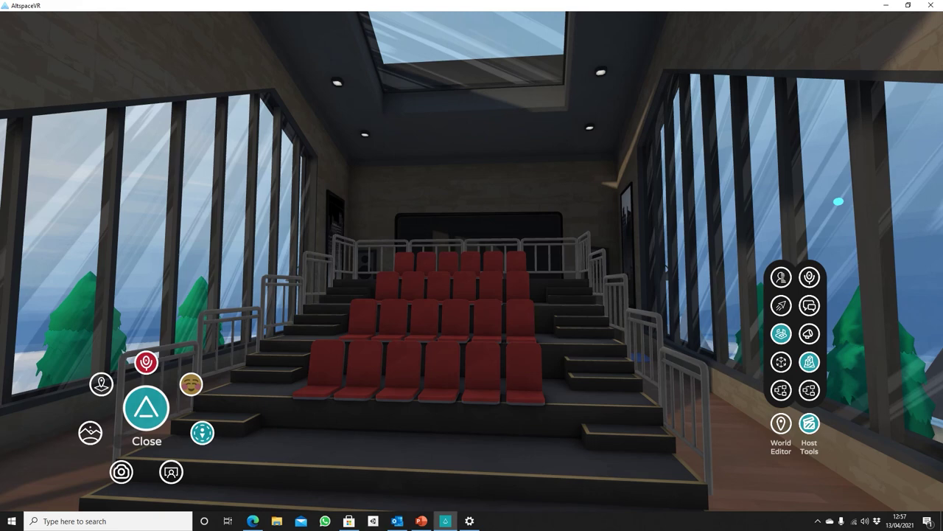